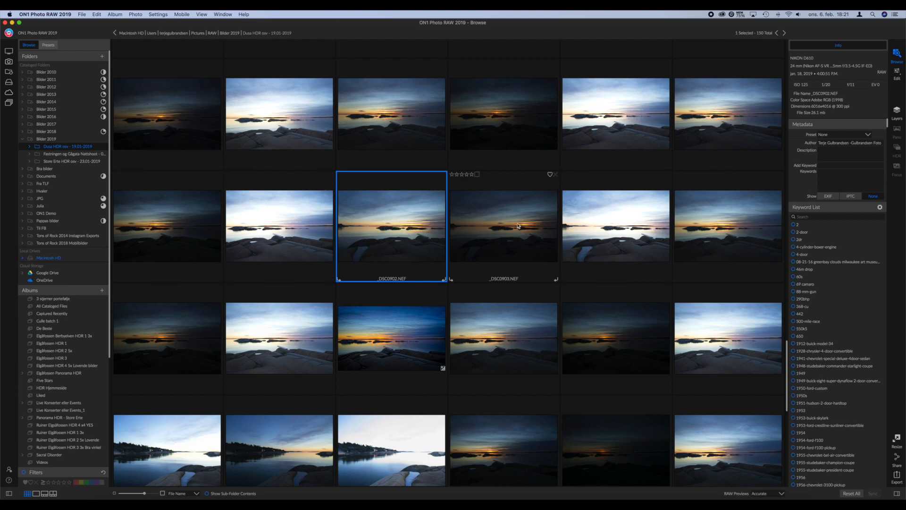
Select the three bracketed photos _DSC0902, _DSC0903 and _DSC0904 and create an HDR from them.
{"action": "left_click", "coordinate": [601, 230], "text": "shift"}
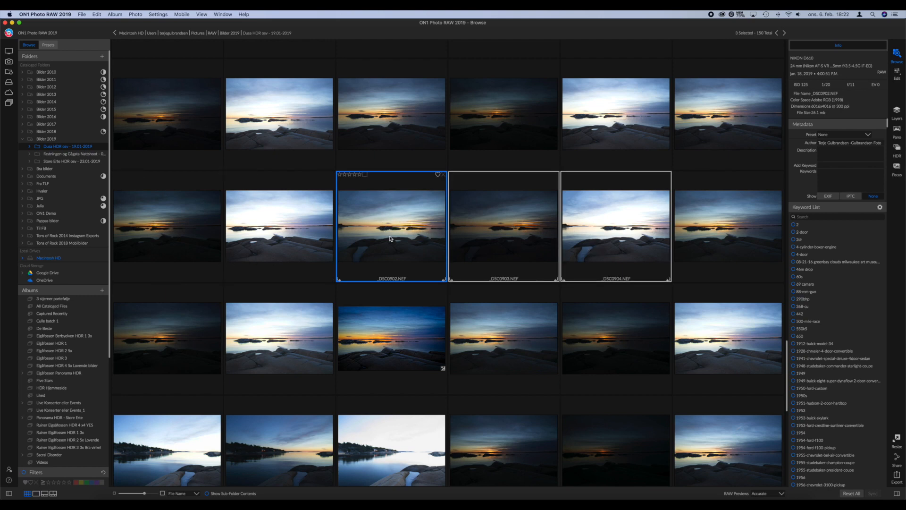
{"action": "right_click", "coordinate": [510, 237]}
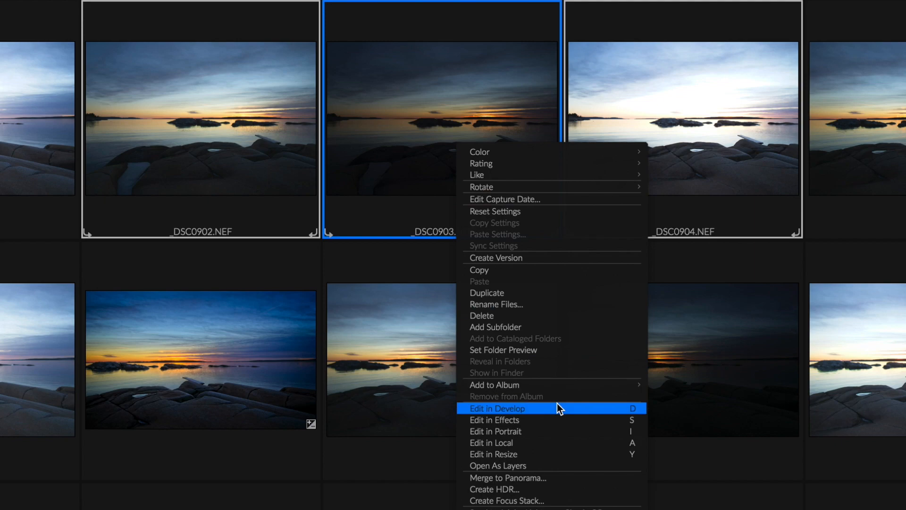
{"action": "left_click", "coordinate": [547, 489]}
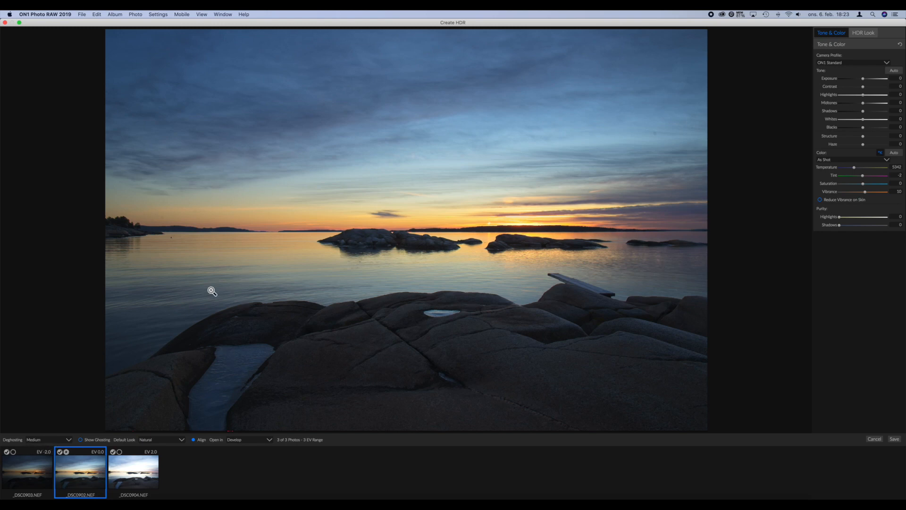
Show the ghosting overlay on the merged image and turn deghosting off.
{"action": "left_click", "coordinate": [83, 440]}
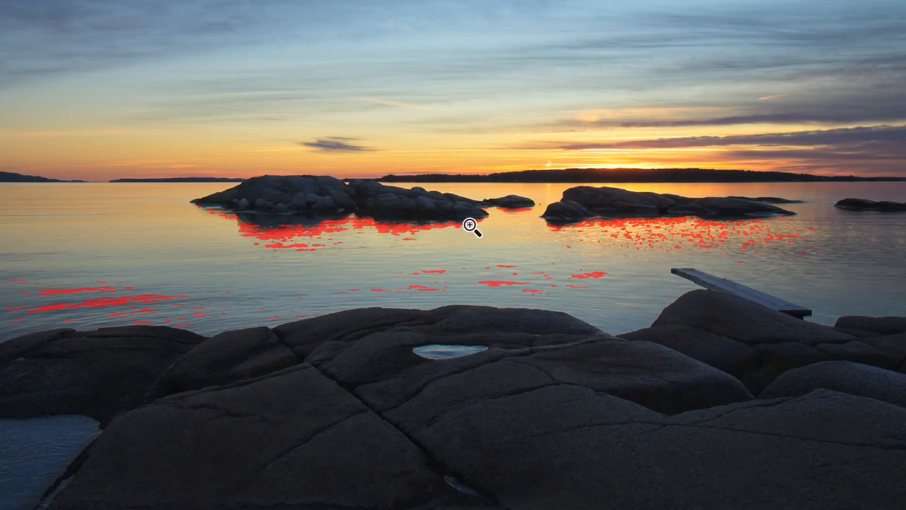
{"action": "left_click", "coordinate": [47, 439]}
{"action": "left_click", "coordinate": [34, 427]}
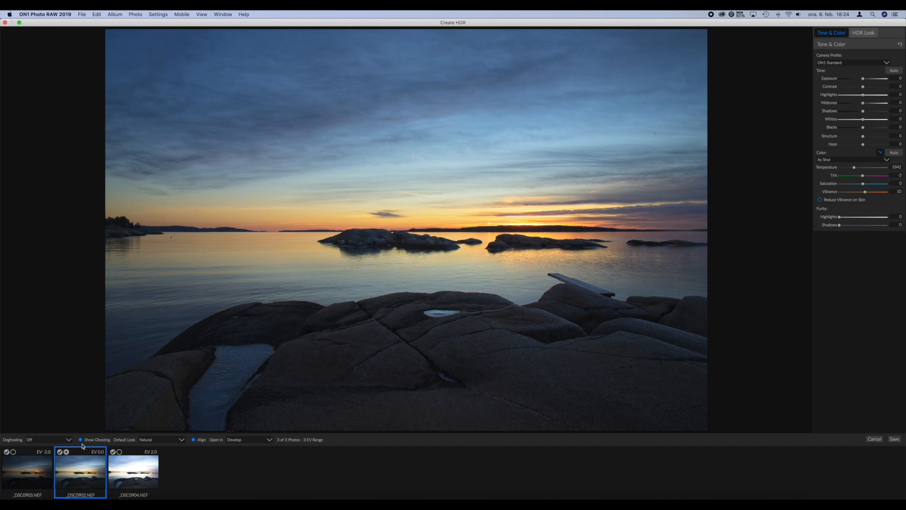
Try the Low and Very High deghosting levels with the ghosting overlay on.
{"action": "left_click", "coordinate": [51, 441]}
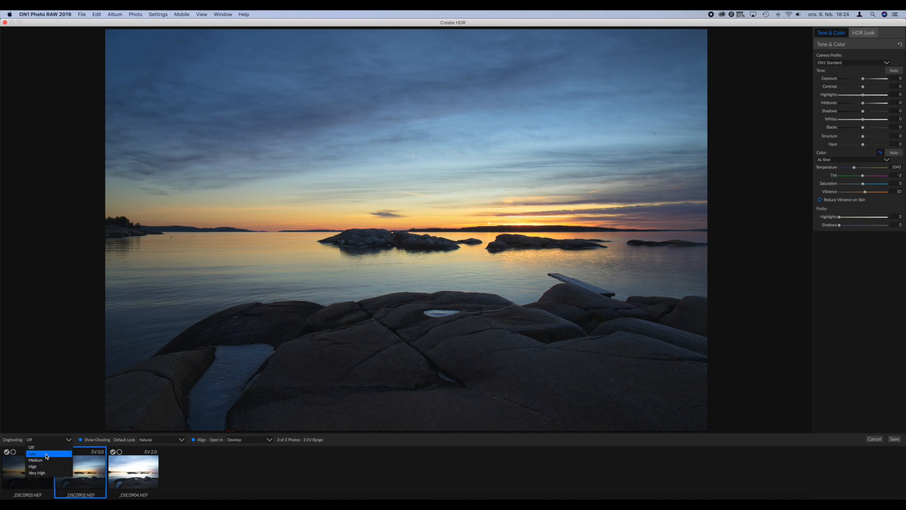
{"action": "left_click", "coordinate": [47, 455]}
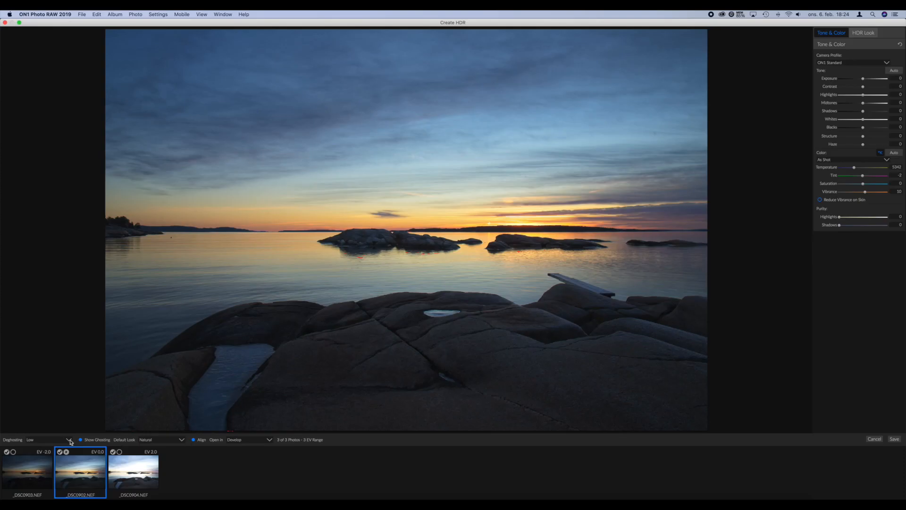
{"action": "left_click", "coordinate": [69, 441]}
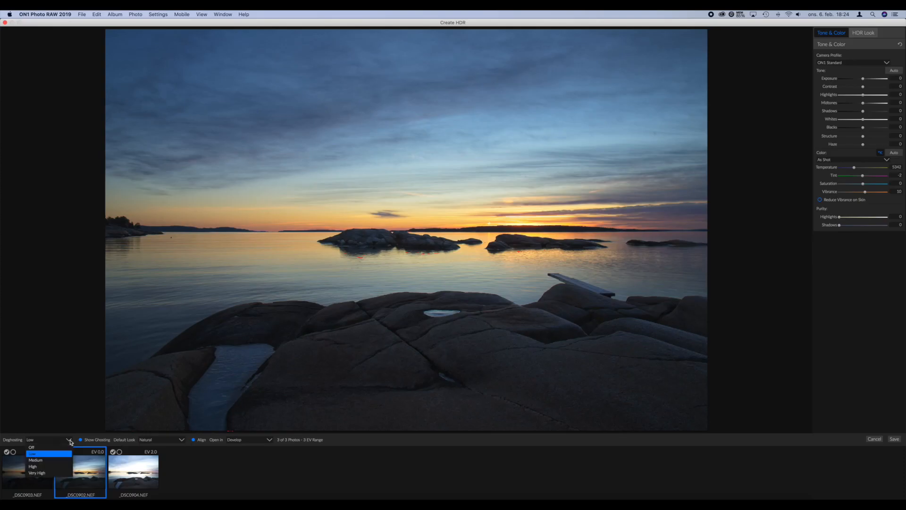
{"action": "left_click", "coordinate": [37, 472]}
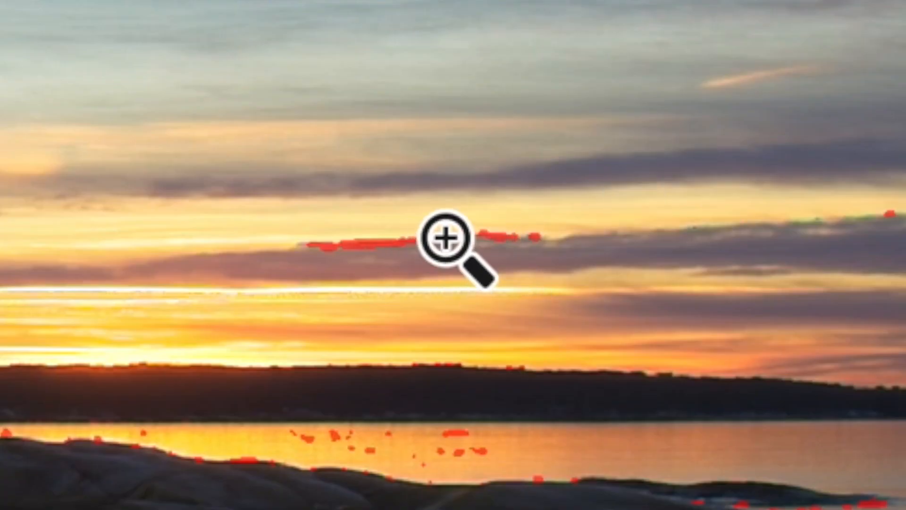
Hide the ghosting overlay, inspect the water up close and set deghosting to Medium.
{"action": "left_click", "coordinate": [80, 440]}
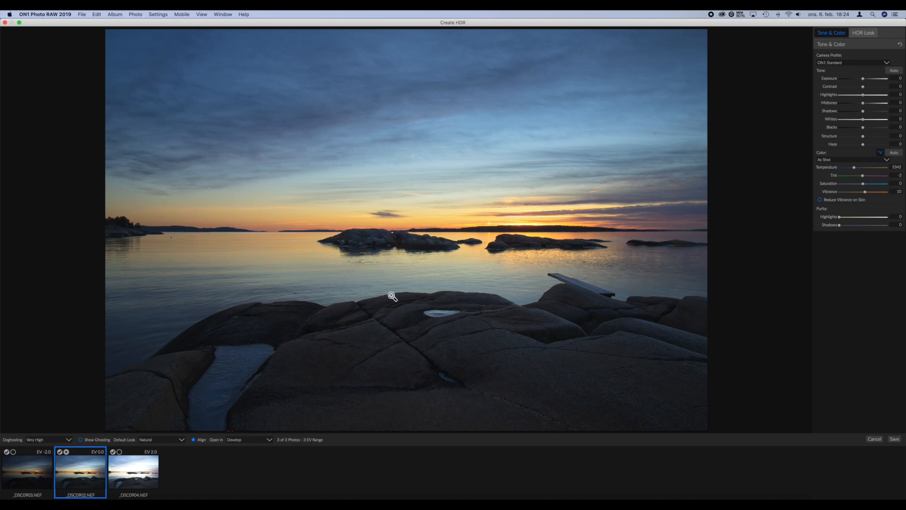
{"action": "left_click", "coordinate": [331, 261]}
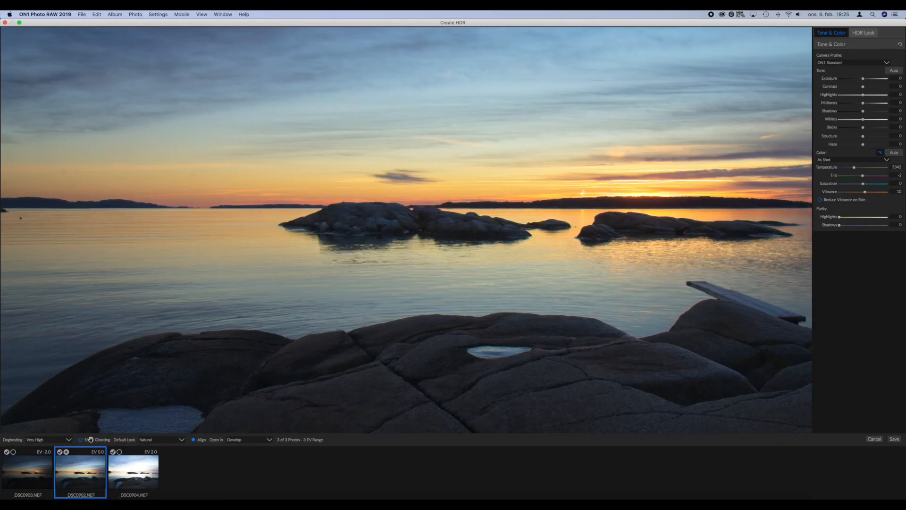
{"action": "left_click", "coordinate": [44, 440]}
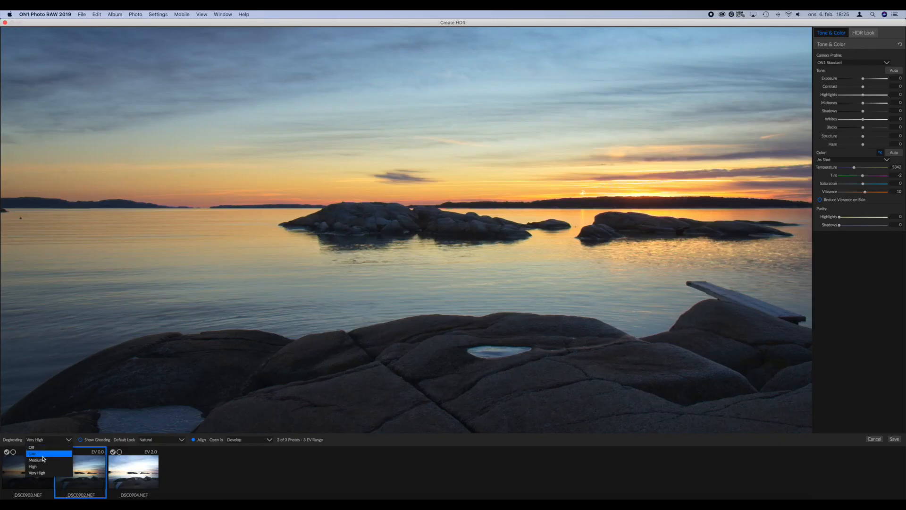
{"action": "left_click", "coordinate": [42, 460]}
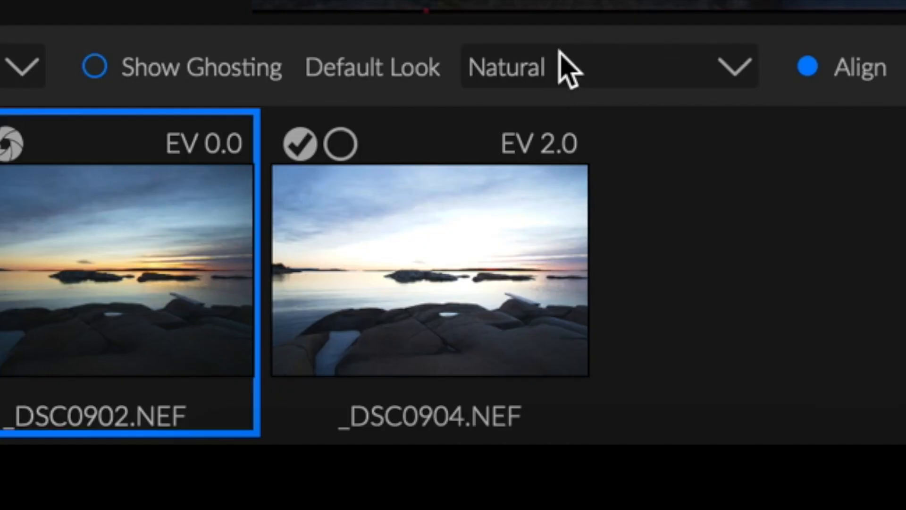
Try the Natural Auto, Surreal and Surreal Auto default looks on the merged image.
{"action": "left_click", "coordinate": [554, 70]}
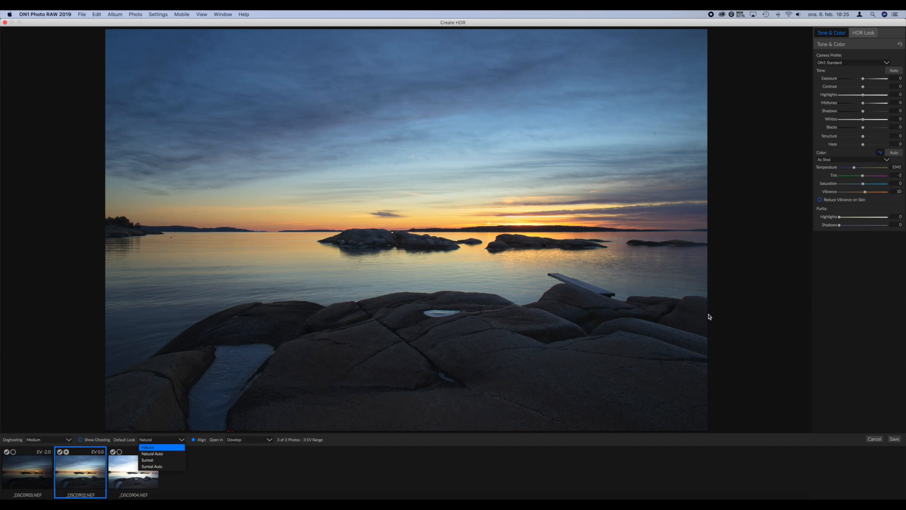
{"action": "left_click", "coordinate": [106, 479]}
{"action": "left_click", "coordinate": [155, 442]}
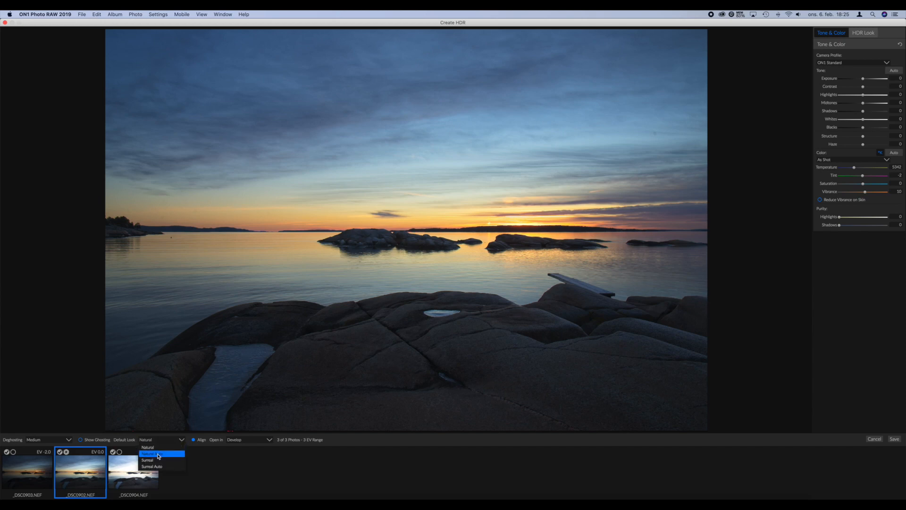
{"action": "left_click", "coordinate": [159, 455]}
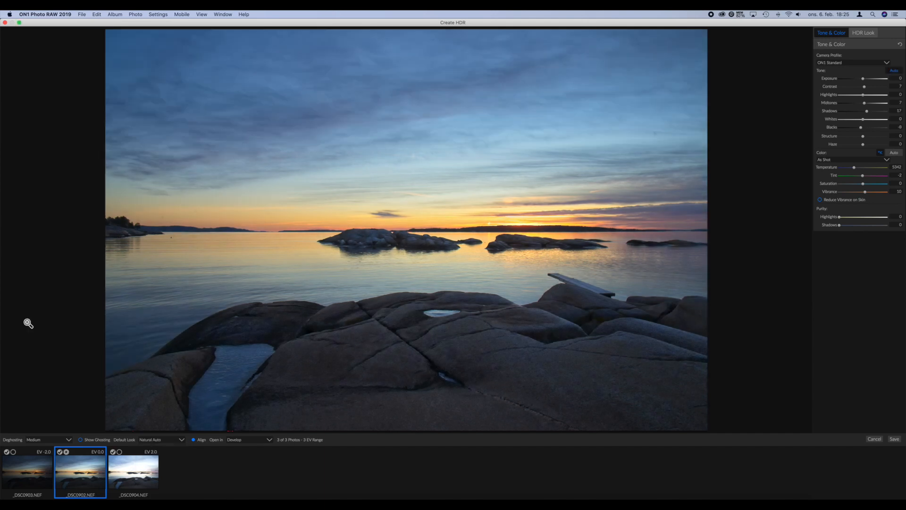
{"action": "left_click", "coordinate": [173, 442]}
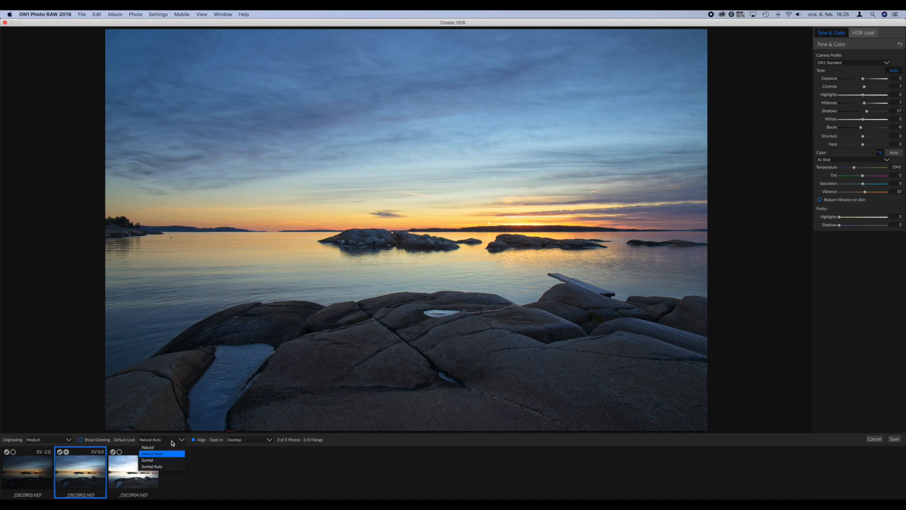
{"action": "left_click", "coordinate": [150, 460]}
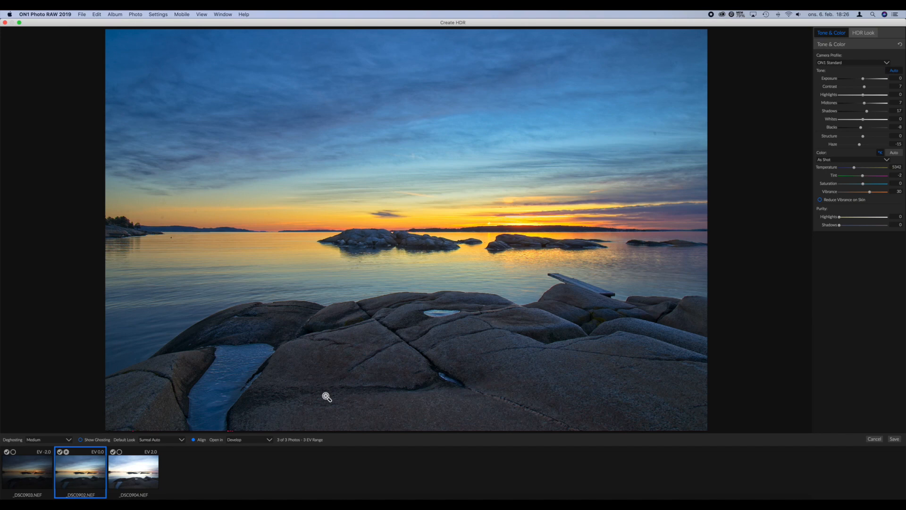
Set the default look to Natural and keep Develop as the destination the merged image opens in.
{"action": "left_click", "coordinate": [171, 440]}
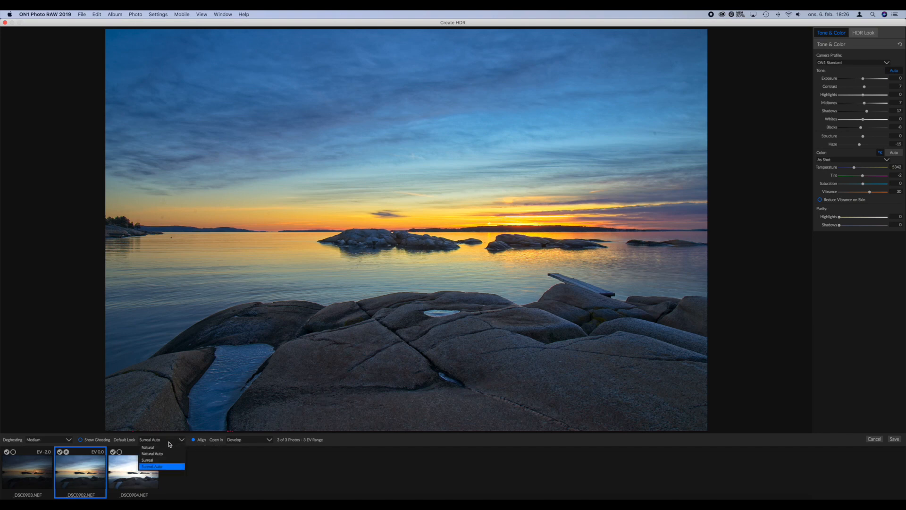
{"action": "left_click", "coordinate": [156, 446]}
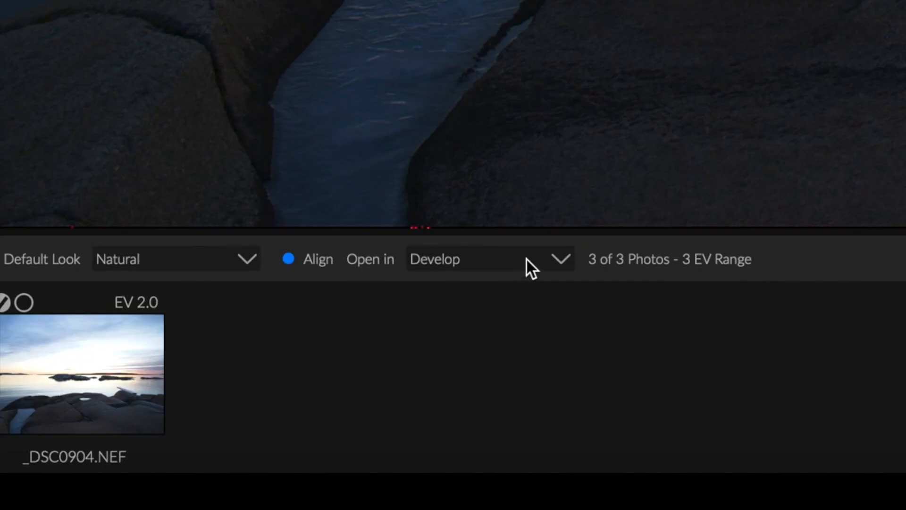
{"action": "left_click", "coordinate": [527, 259]}
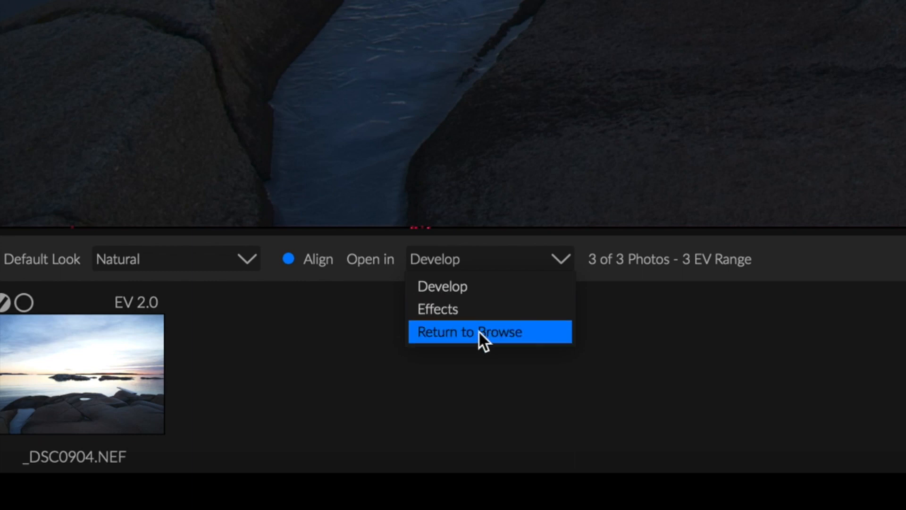
{"action": "left_click", "coordinate": [631, 289]}
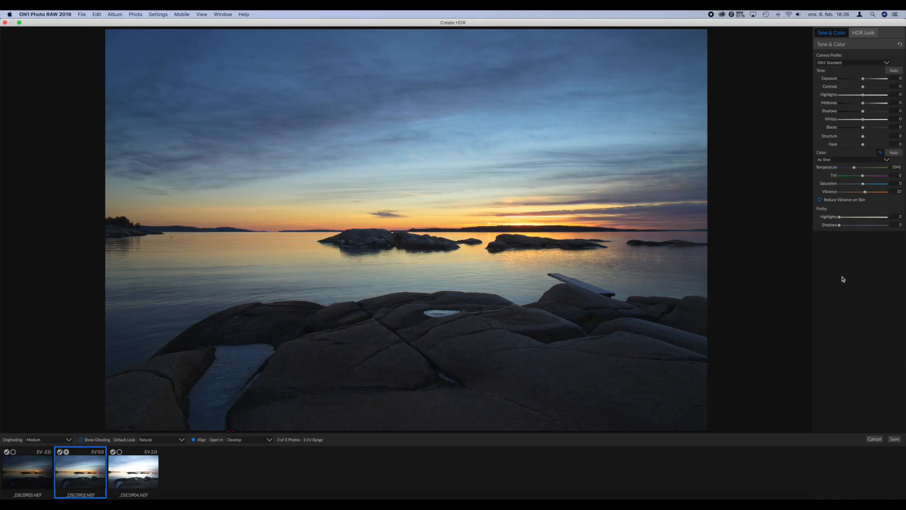
Use the ON1 Standard camera profile and set Contrast to 27, Highlights to -61, Shadows to 36, Whites to 33 and Blacks to -21.
{"action": "left_click", "coordinate": [851, 63]}
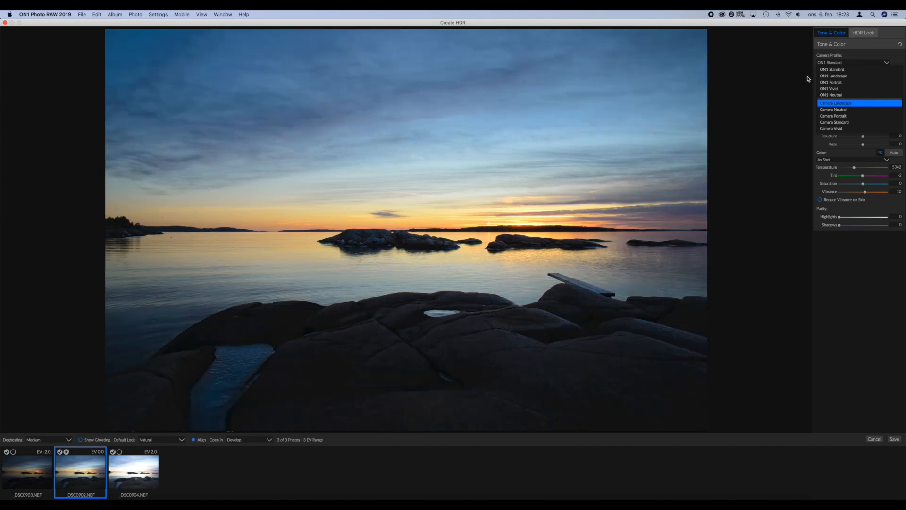
{"action": "left_click", "coordinate": [831, 69]}
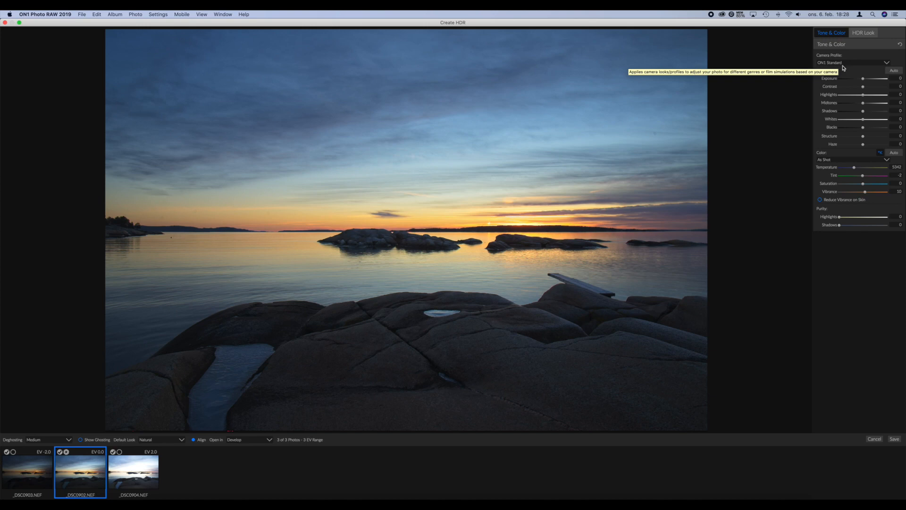
{"action": "left_click", "coordinate": [876, 112]}
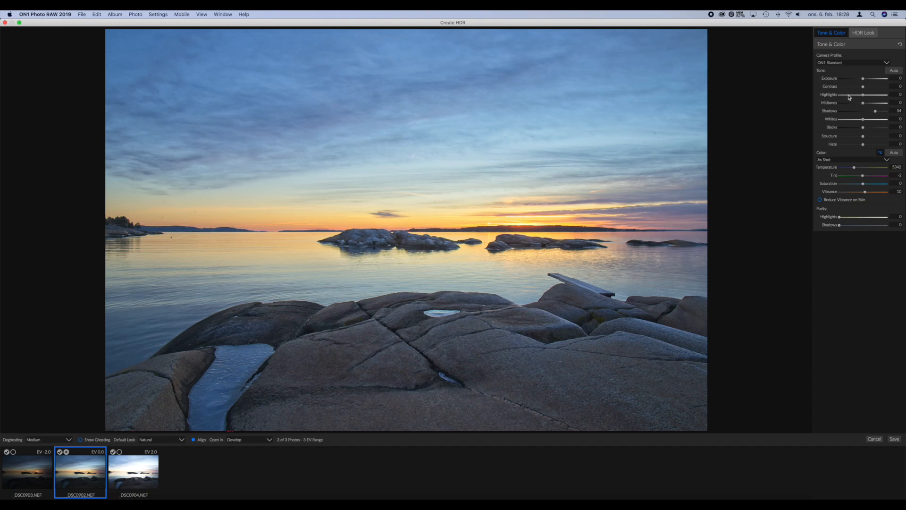
{"action": "left_click", "coordinate": [849, 94]}
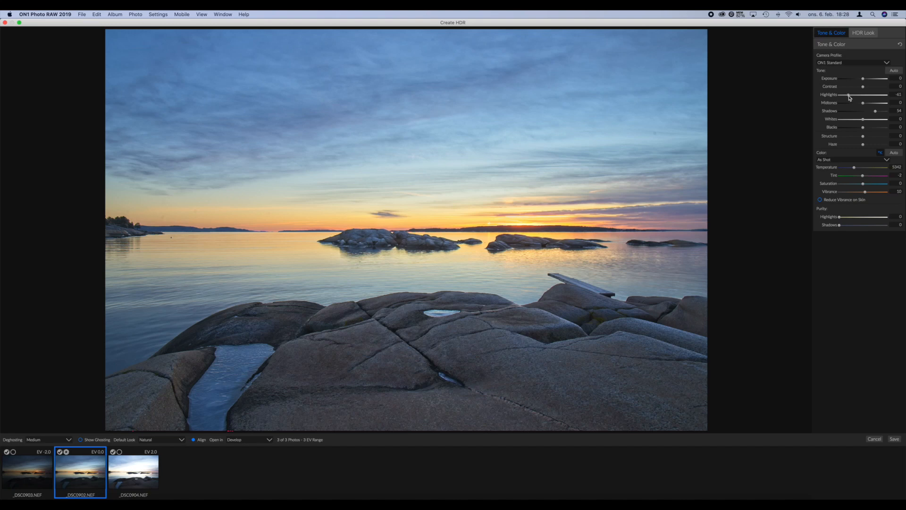
{"action": "left_click", "coordinate": [871, 112]}
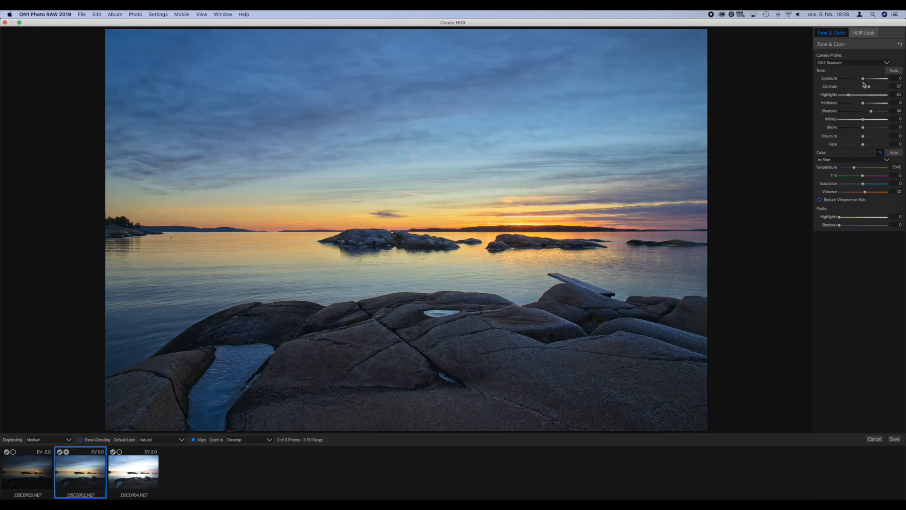
{"action": "left_click_drag", "start_coordinate": [861, 128], "coordinate": [858, 128]}
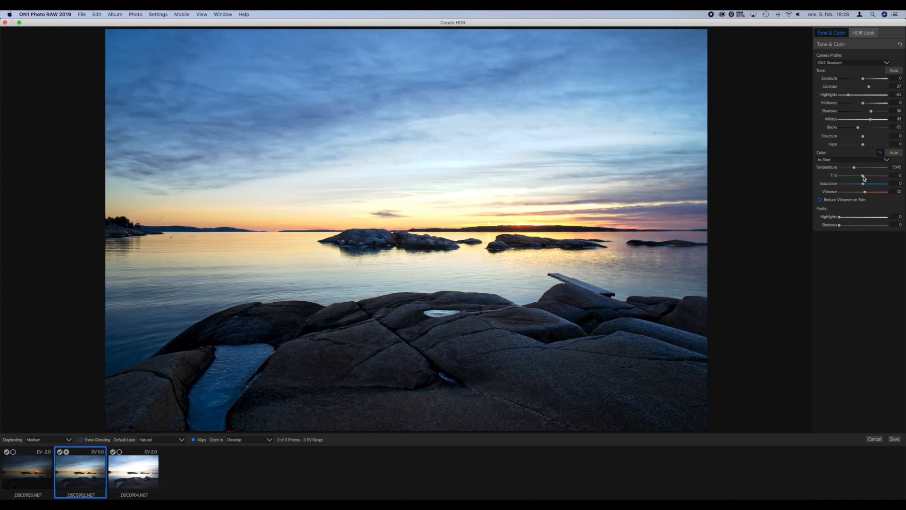
Warm the color temperature slightly and set Tint to 6, Saturation to 3 and Vibrance to 18.
{"action": "left_click_drag", "start_coordinate": [864, 178], "coordinate": [865, 177]}
{"action": "left_click_drag", "start_coordinate": [864, 178], "coordinate": [864, 178]}
{"action": "left_click_drag", "start_coordinate": [856, 169], "coordinate": [857, 170]}
{"action": "left_click_drag", "start_coordinate": [863, 184], "coordinate": [867, 194]}
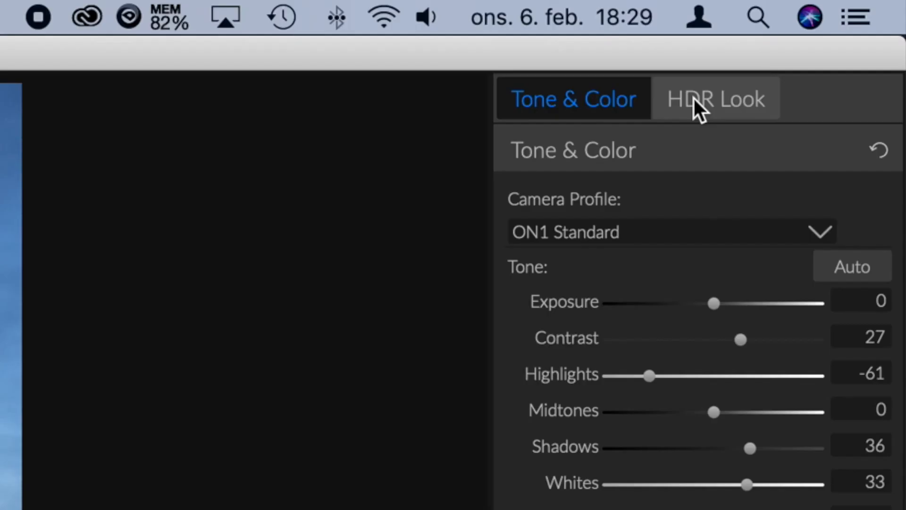
Apply the Natural HDR look and save the merged image.
{"action": "left_click", "coordinate": [859, 35]}
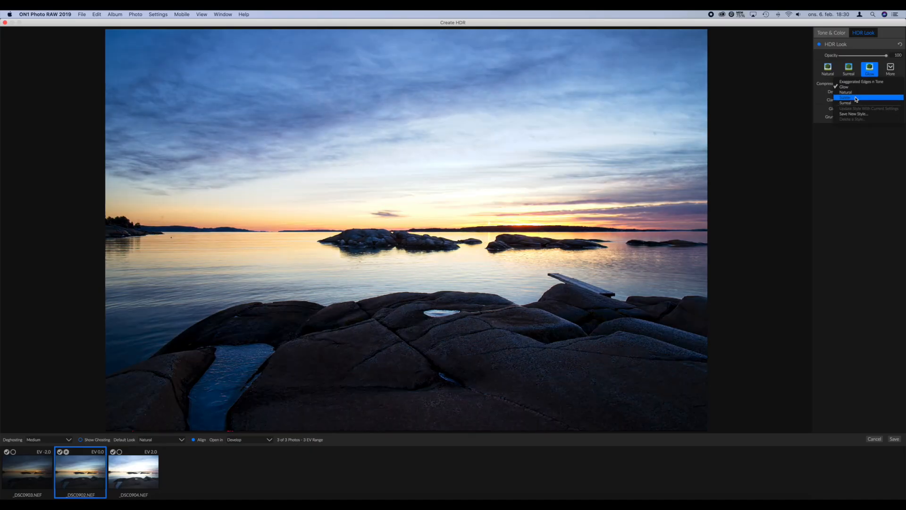
{"action": "left_click", "coordinate": [855, 97]}
{"action": "left_click", "coordinate": [894, 439]}
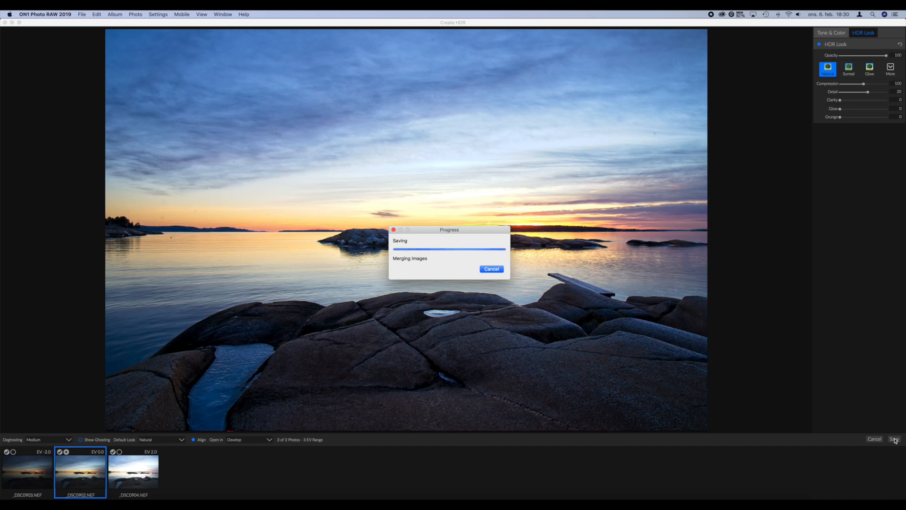
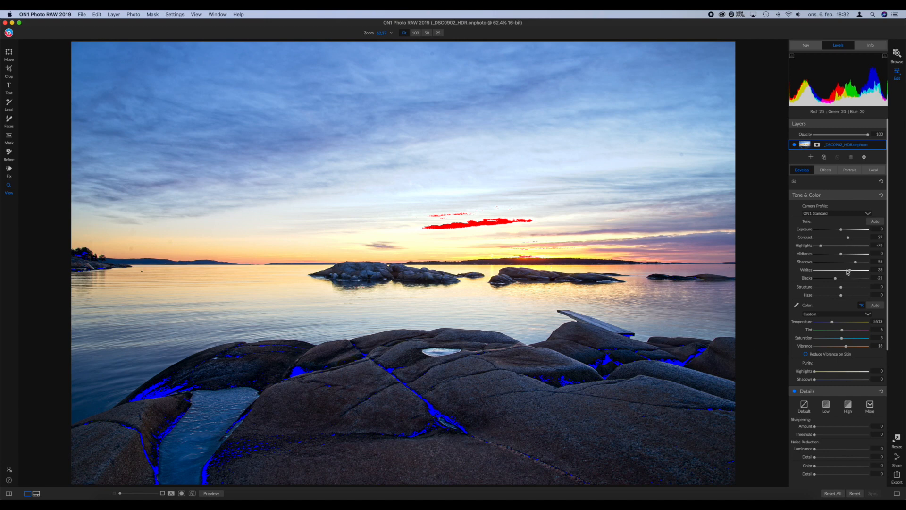
Reduce clipping in the saved HDR photo by setting Whites to 9 and Blacks to -9.
{"action": "left_click_drag", "start_coordinate": [849, 270], "coordinate": [847, 270]}
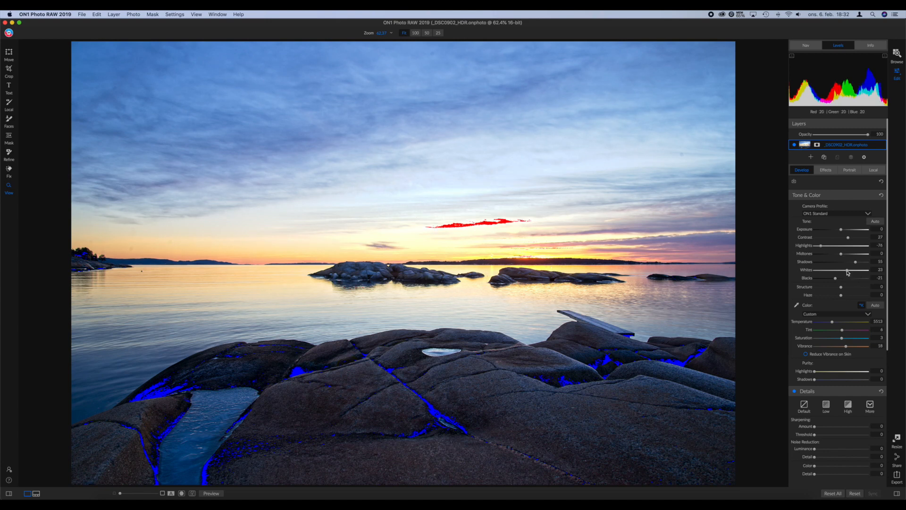
{"action": "left_click_drag", "start_coordinate": [847, 271], "coordinate": [845, 272]}
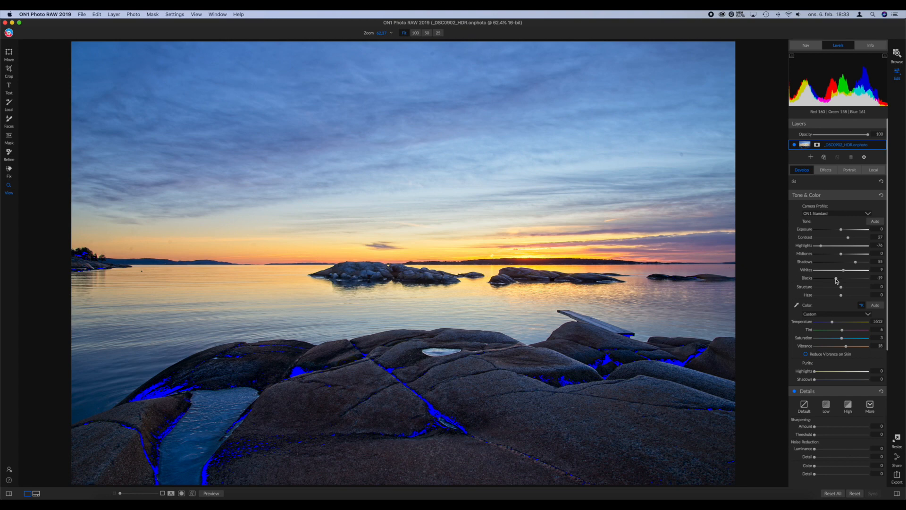
{"action": "left_click_drag", "start_coordinate": [835, 278], "coordinate": [839, 282]}
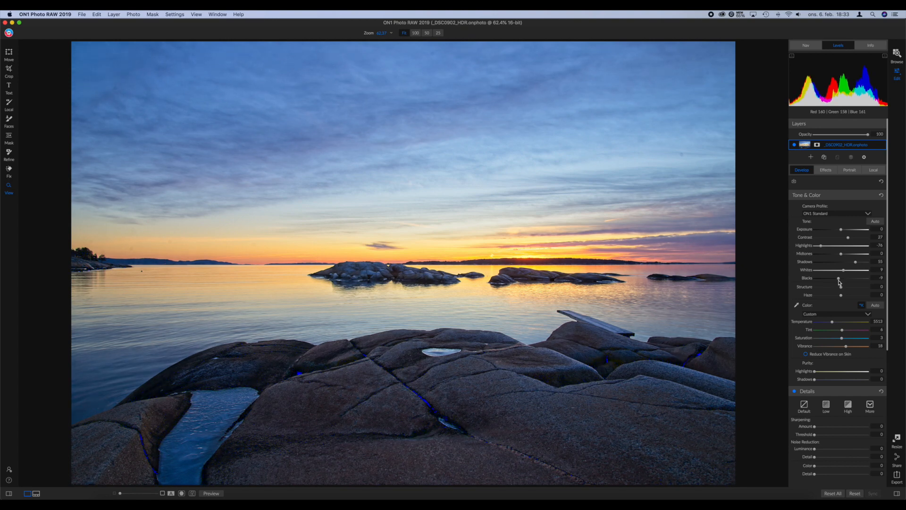
Set Contrast to 23 and turn off the Details and Lens Correction adjustments.
{"action": "left_click_drag", "start_coordinate": [848, 237], "coordinate": [850, 240]}
{"action": "left_click_drag", "start_coordinate": [850, 238], "coordinate": [847, 239]}
{"action": "scroll", "coordinate": [814, 402], "scroll_direction": "down", "scroll_amount": 5}
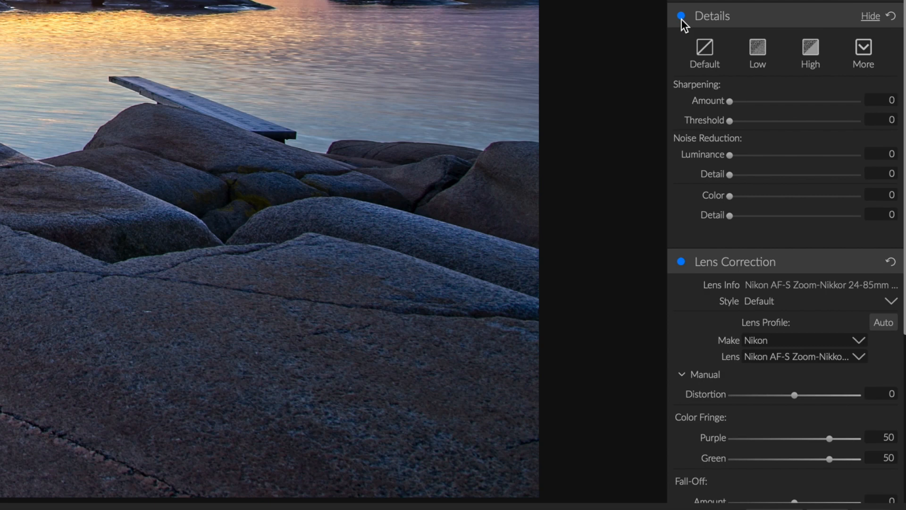
{"action": "left_click", "coordinate": [681, 19]}
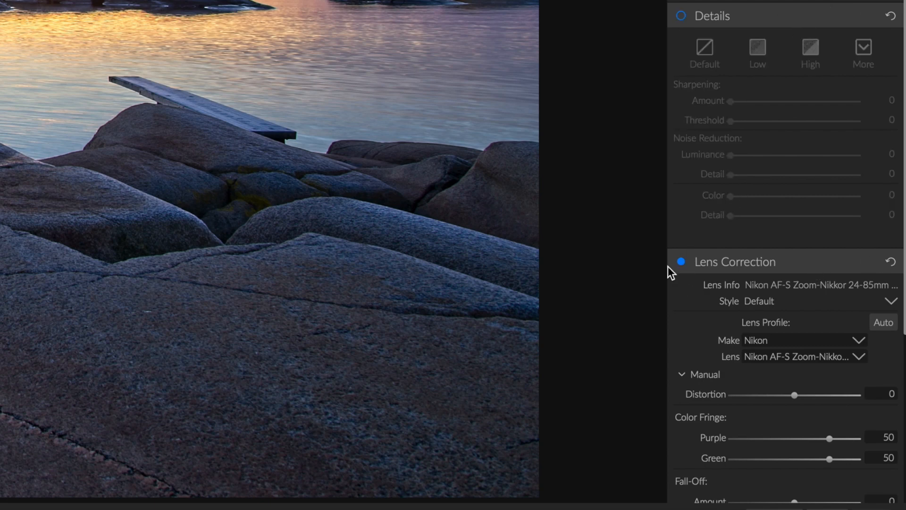
{"action": "left_click", "coordinate": [681, 261]}
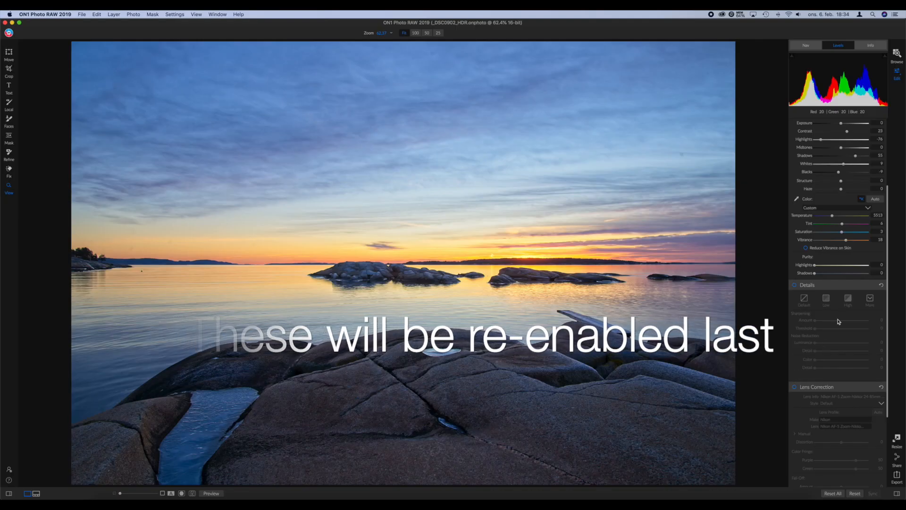
{"action": "scroll", "coordinate": [866, 340], "scroll_direction": "up", "scroll_amount": 5}
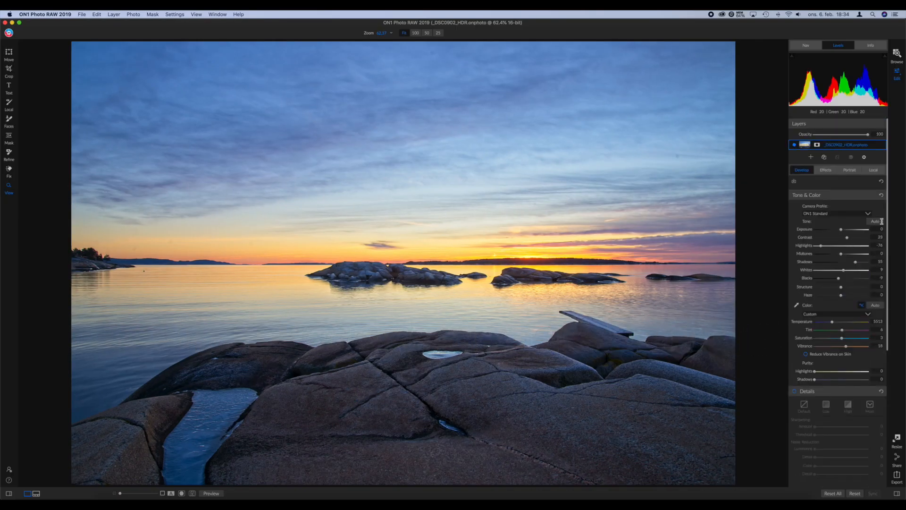
Add a Tone Enhancer effect and set Highlights to -10, Shadows to 13, Whites to 2 and Blacks to -4.
{"action": "left_click", "coordinate": [826, 170]}
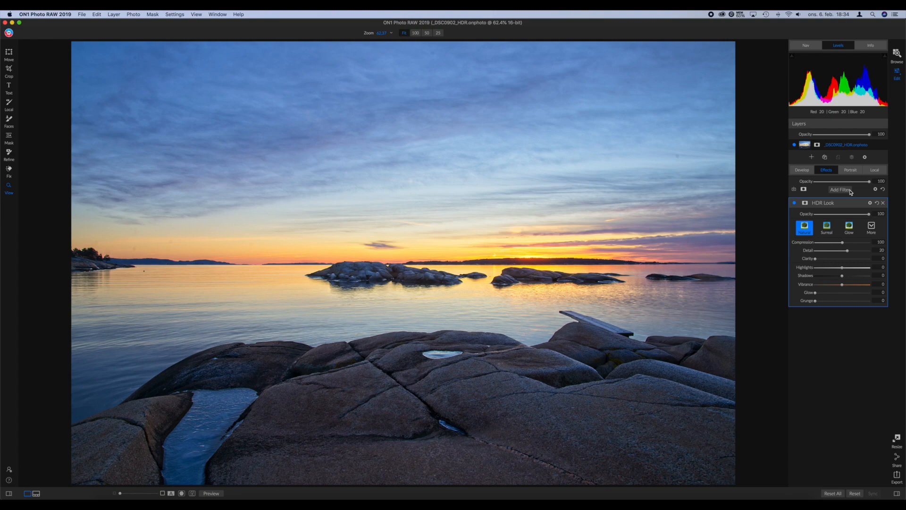
{"action": "left_click", "coordinate": [849, 192]}
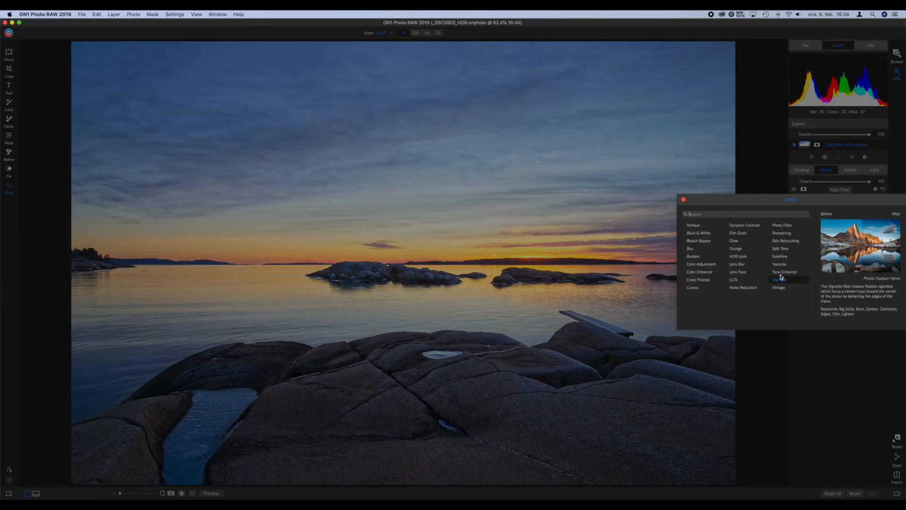
{"action": "left_click", "coordinate": [781, 273]}
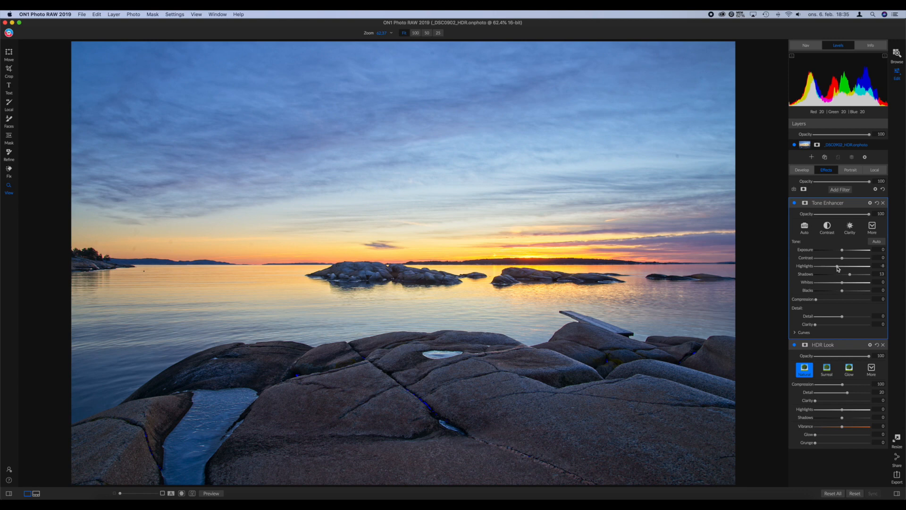
{"action": "left_click_drag", "start_coordinate": [838, 268], "coordinate": [836, 267]}
{"action": "left_click_drag", "start_coordinate": [842, 293], "coordinate": [839, 292]}
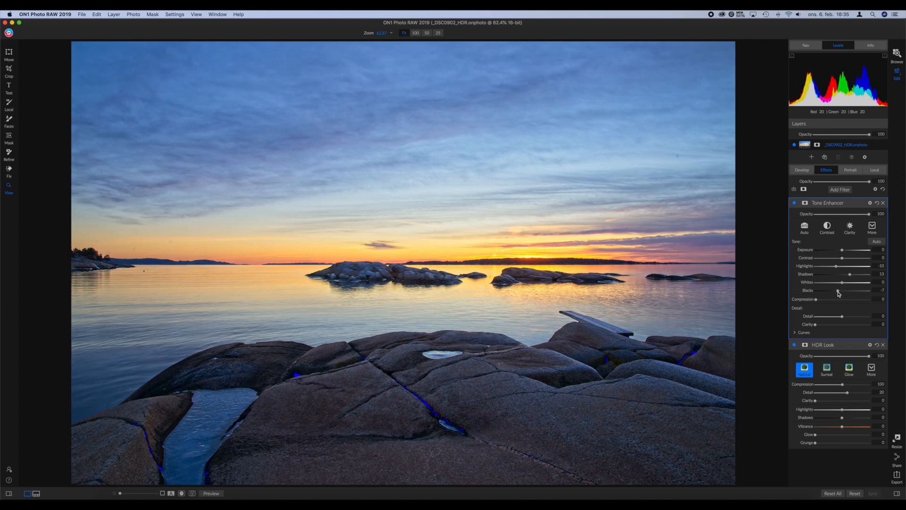
{"action": "left_click_drag", "start_coordinate": [838, 293], "coordinate": [839, 295]}
{"action": "left_click_drag", "start_coordinate": [842, 282], "coordinate": [844, 282]}
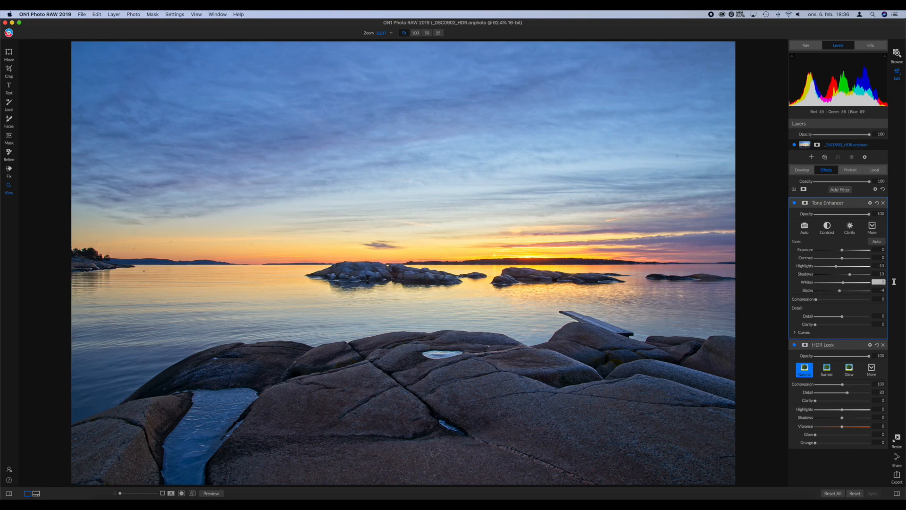
Add a Dynamic Contrast effect and invert its mask to hide it from the whole photo.
{"action": "left_click", "coordinate": [840, 189]}
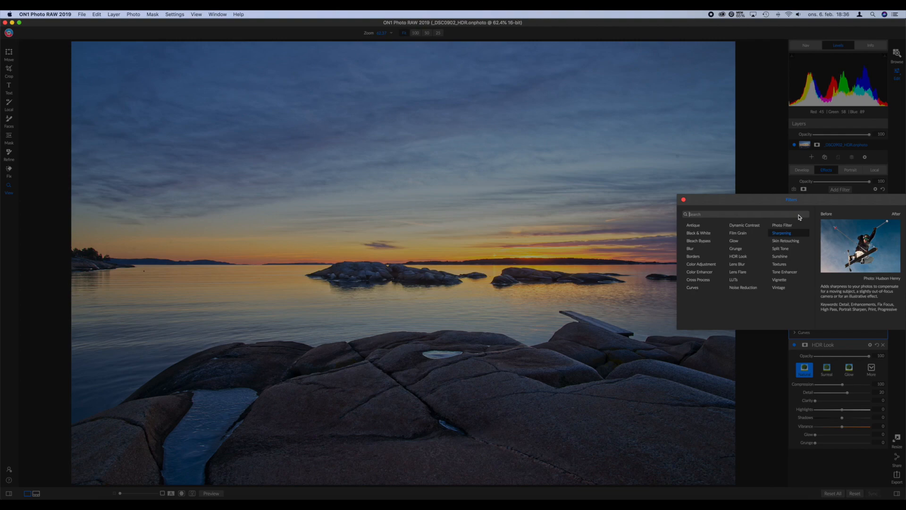
{"action": "left_click", "coordinate": [739, 228]}
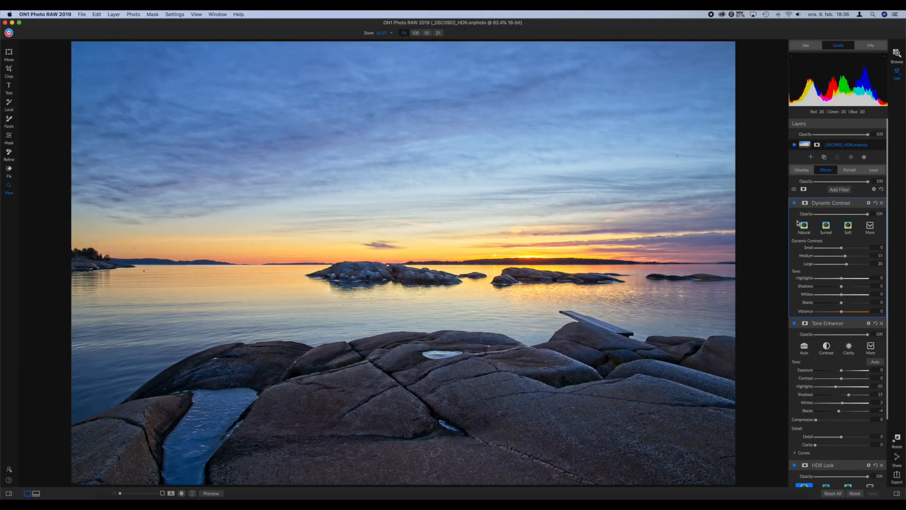
{"action": "left_click", "coordinate": [804, 202]}
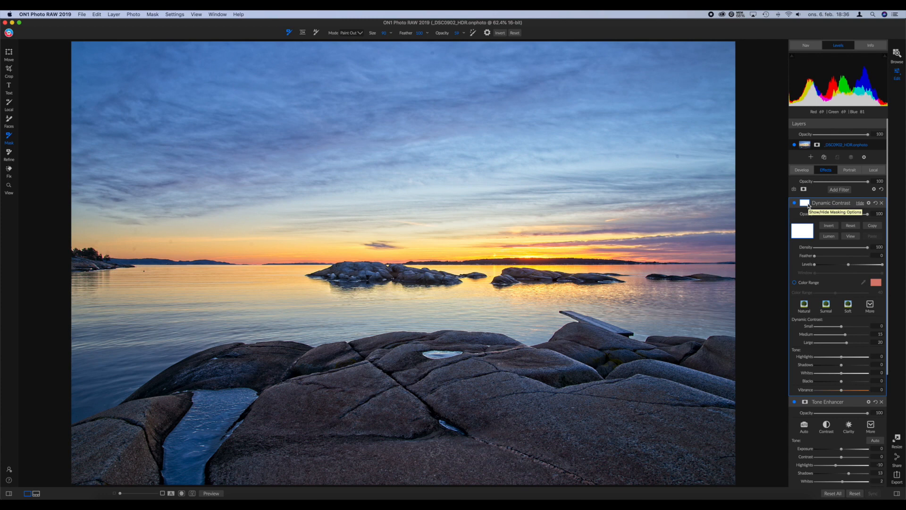
{"action": "left_click", "coordinate": [829, 226]}
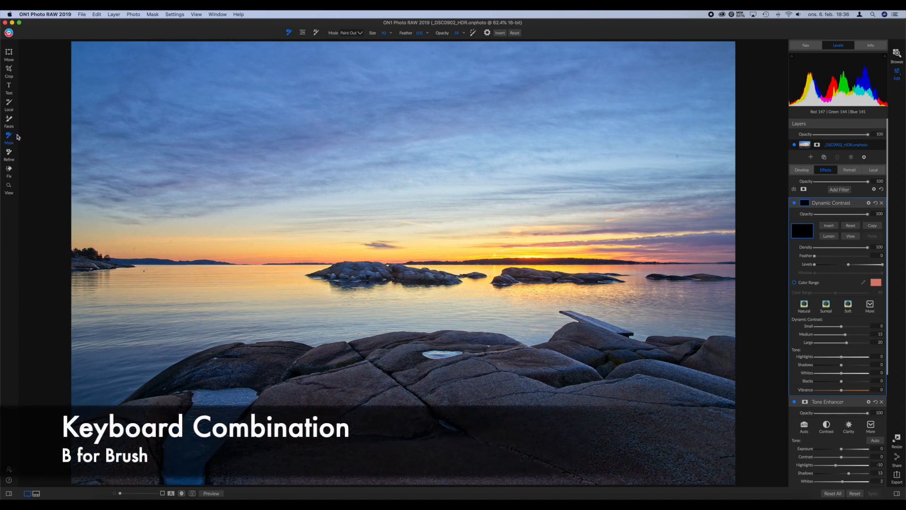
Paint the Dynamic Contrast effect in over the foreground rocks with a large masking brush.
{"action": "left_click", "coordinate": [350, 33]}
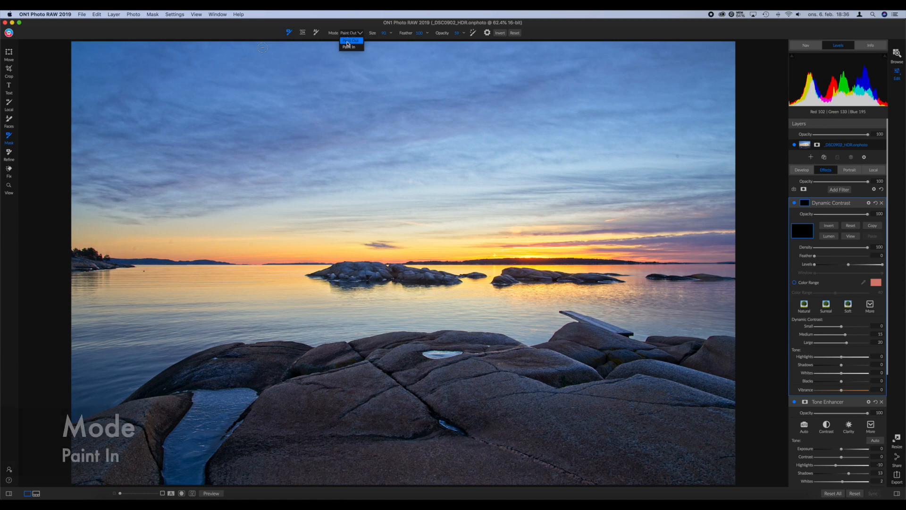
{"action": "left_click", "coordinate": [349, 47]}
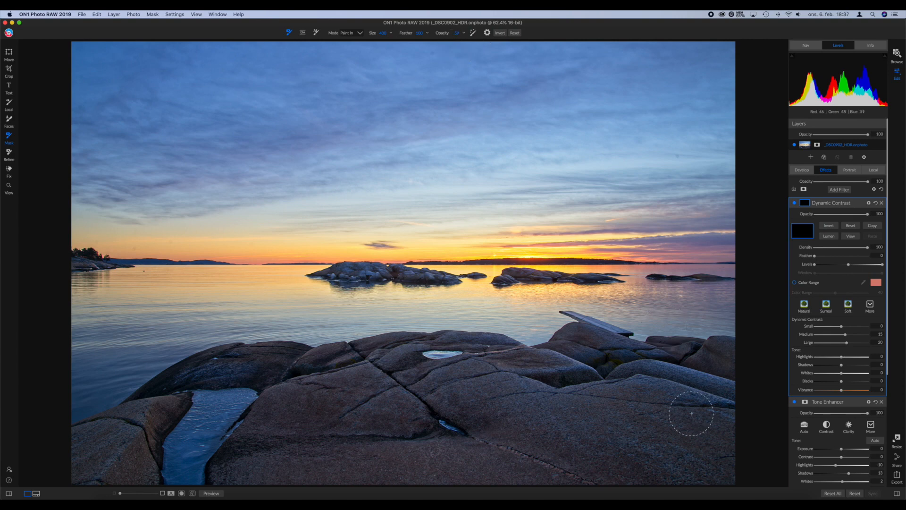
{"action": "key", "text": "bracketright"}
{"action": "key", "text": "bracketright"}
{"action": "key", "text": "bracketright"}
{"action": "key", "text": "bracketright"}
{"action": "key", "text": "bracketright"}
{"action": "key", "text": "bracketright"}
{"action": "key", "text": "bracketright"}
{"action": "key", "text": "bracketleft"}
{"action": "mouse_move", "coordinate": [443, 416]}
{"action": "left_mouse_down"}
{"action": "mouse_move", "coordinate": [425, 404]}
{"action": "mouse_move", "coordinate": [366, 397]}
{"action": "mouse_move", "coordinate": [359, 439]}
{"action": "left_mouse_up"}
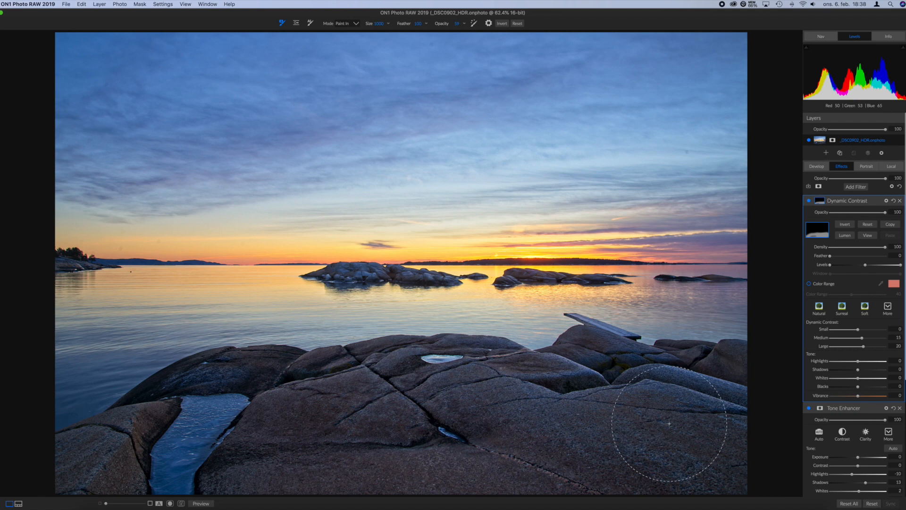
Shrink the masking brush and paint the Dynamic Contrast effect in over the small rocky islands in the water.
{"action": "key", "text": "bracketleft"}
{"action": "key", "text": "bracketleft"}
{"action": "key", "text": "bracketleft"}
{"action": "key", "text": "bracketleft"}
{"action": "key", "text": "bracketleft"}
{"action": "key", "text": "bracketleft"}
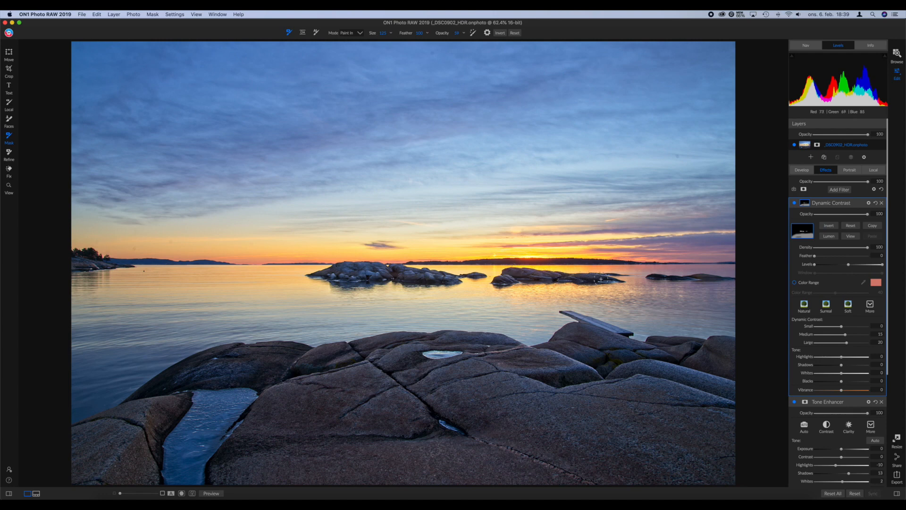
{"action": "key", "text": "bracketleft"}
{"action": "key", "text": "bracketleft"}
Add a Color Enhancer effect, reset the red range's exaggerated brightness and moderately raise its saturation.
{"action": "left_click", "coordinate": [838, 190]}
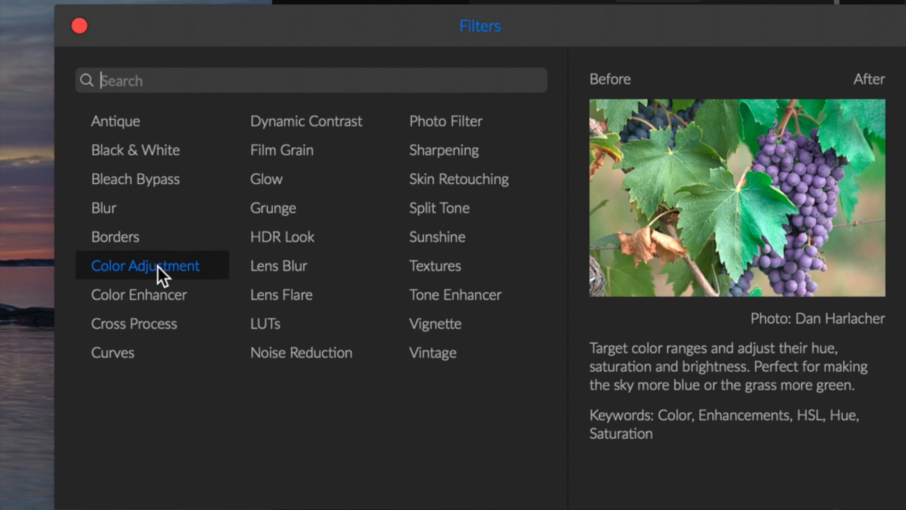
{"action": "left_click", "coordinate": [155, 294]}
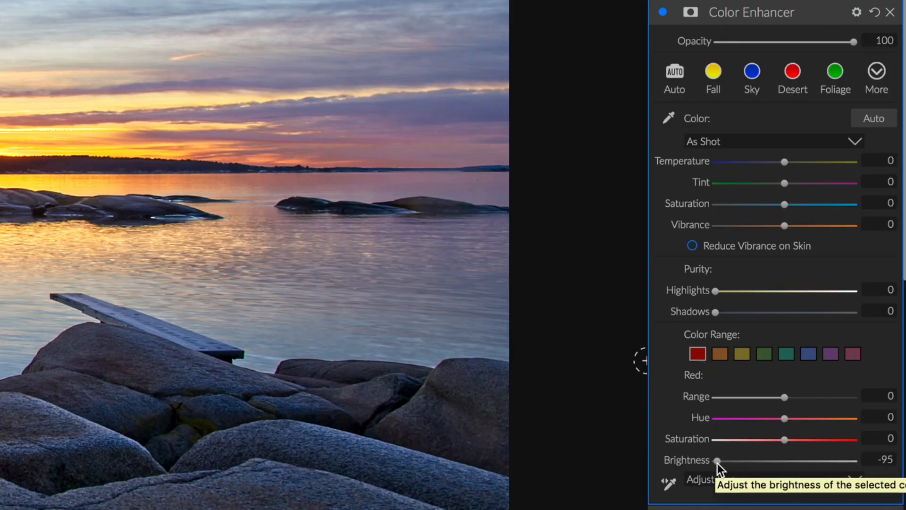
{"action": "left_click", "coordinate": [857, 443]}
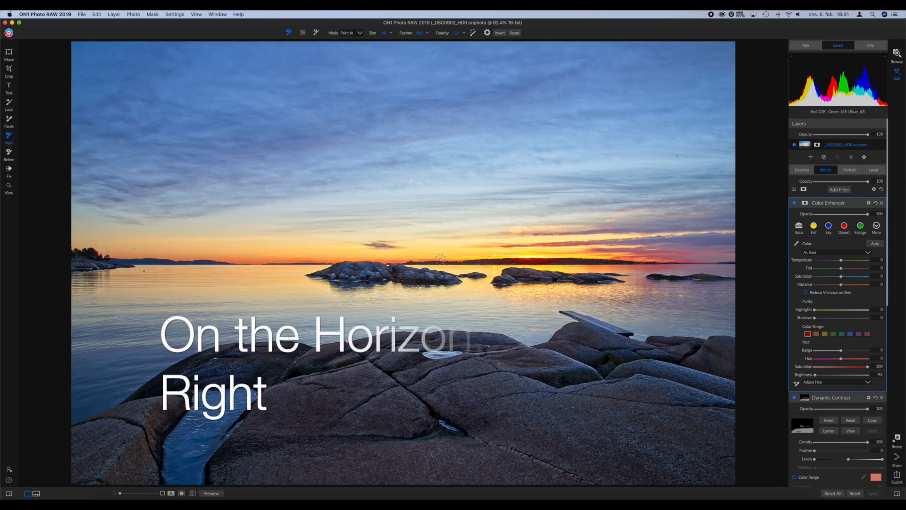
{"action": "double_click", "coordinate": [806, 374]}
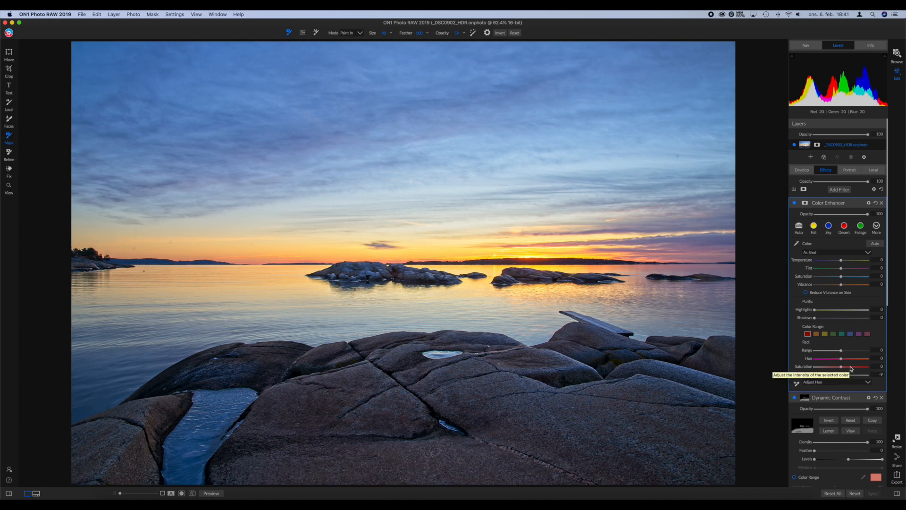
{"action": "left_click_drag", "start_coordinate": [850, 368], "coordinate": [853, 369]}
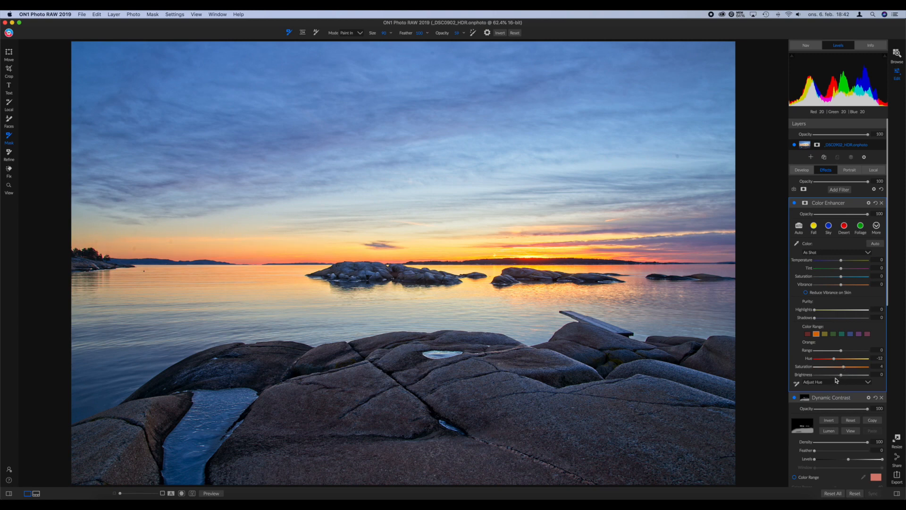
Set the orange range's Brightness to -20 in Color Enhancer.
{"action": "left_click_drag", "start_coordinate": [840, 375], "coordinate": [828, 377]}
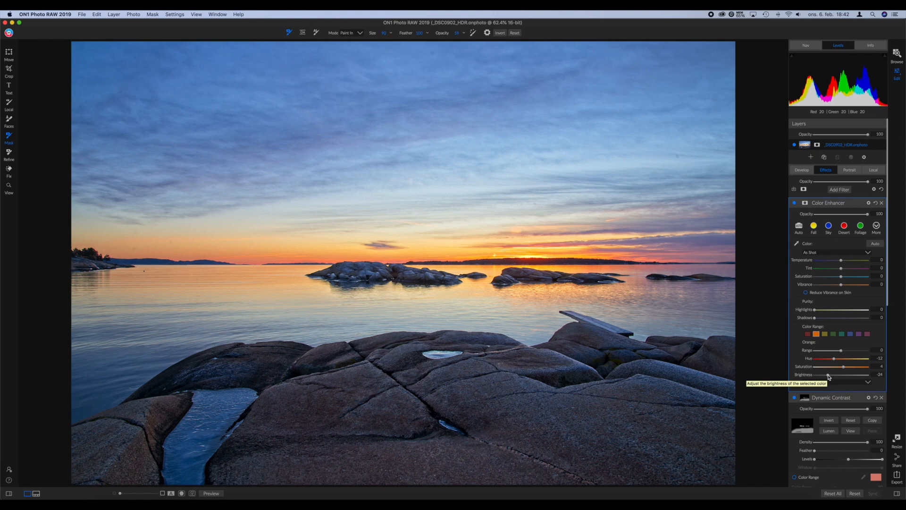
{"action": "left_click_drag", "start_coordinate": [829, 376], "coordinate": [830, 376]}
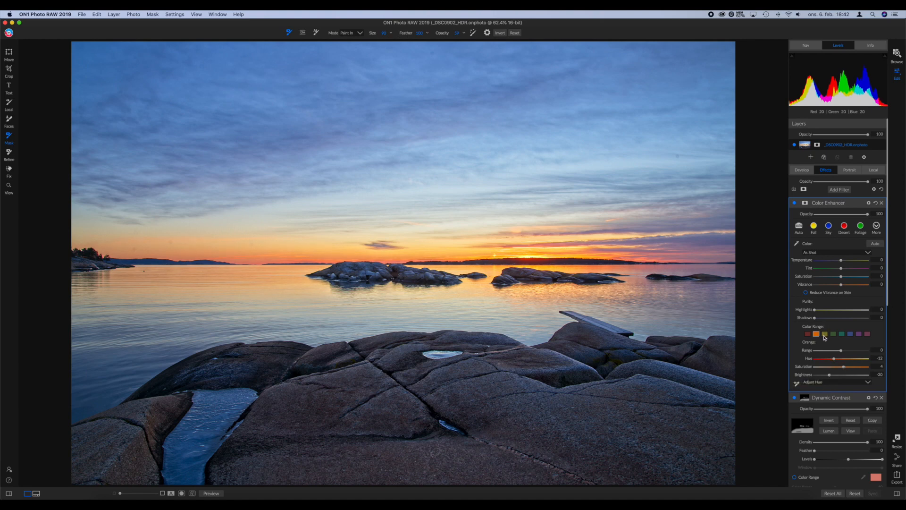
Set the yellow range's Brightness to 11, shift its hue toward orange and raise its saturation slightly.
{"action": "left_click", "coordinate": [824, 334]}
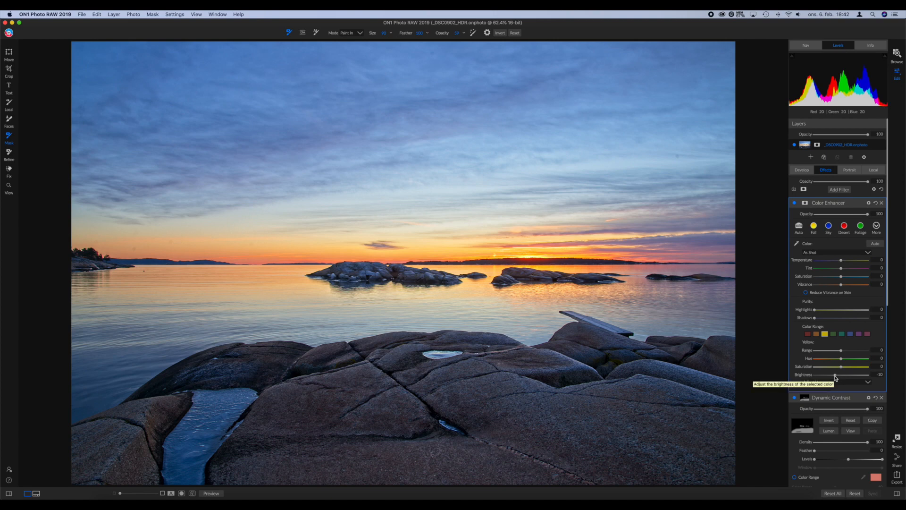
{"action": "left_click_drag", "start_coordinate": [834, 377], "coordinate": [847, 378]}
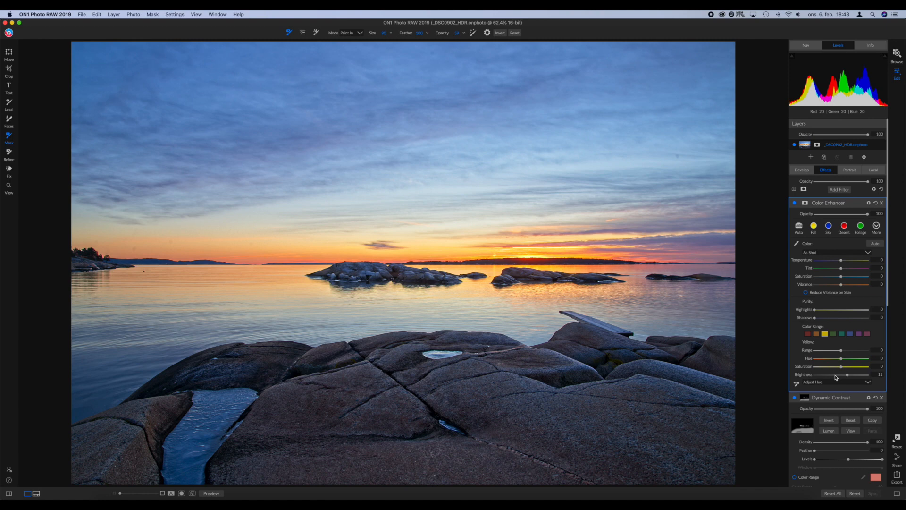
{"action": "left_click", "coordinate": [818, 359]}
{"action": "left_click_drag", "start_coordinate": [817, 358], "coordinate": [831, 358]}
{"action": "left_click_drag", "start_coordinate": [847, 369], "coordinate": [843, 369]}
Shift the aqua range's hue strongly toward blue and set its Brightness to -24.
{"action": "left_click", "coordinate": [842, 334]}
{"action": "left_click_drag", "start_coordinate": [841, 358], "coordinate": [863, 358]}
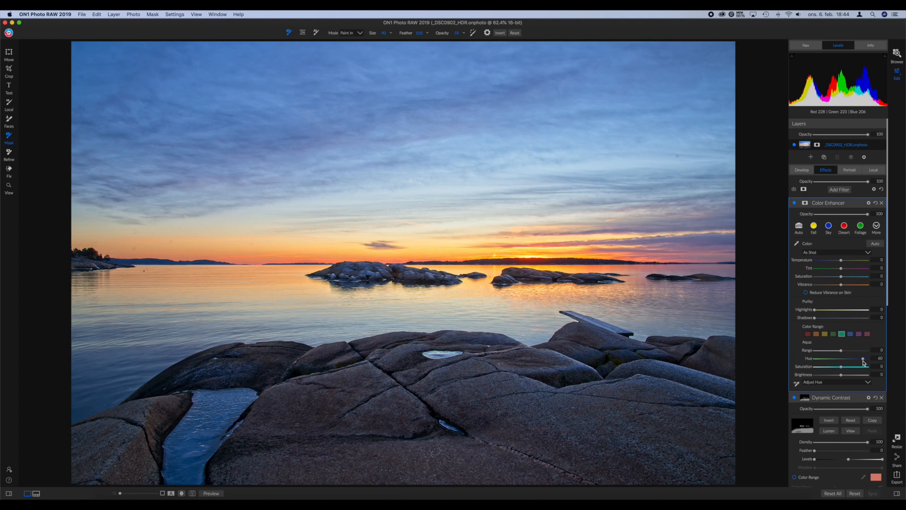
{"action": "left_click", "coordinate": [827, 376]}
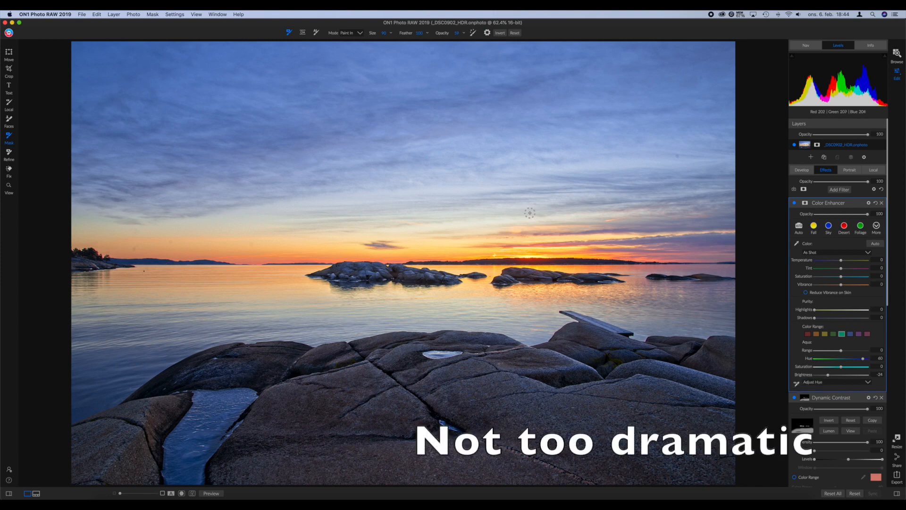
Set the blue range's Brightness to -11 and raise its saturation slightly.
{"action": "left_click", "coordinate": [850, 334]}
{"action": "left_click_drag", "start_coordinate": [841, 375], "coordinate": [835, 375]}
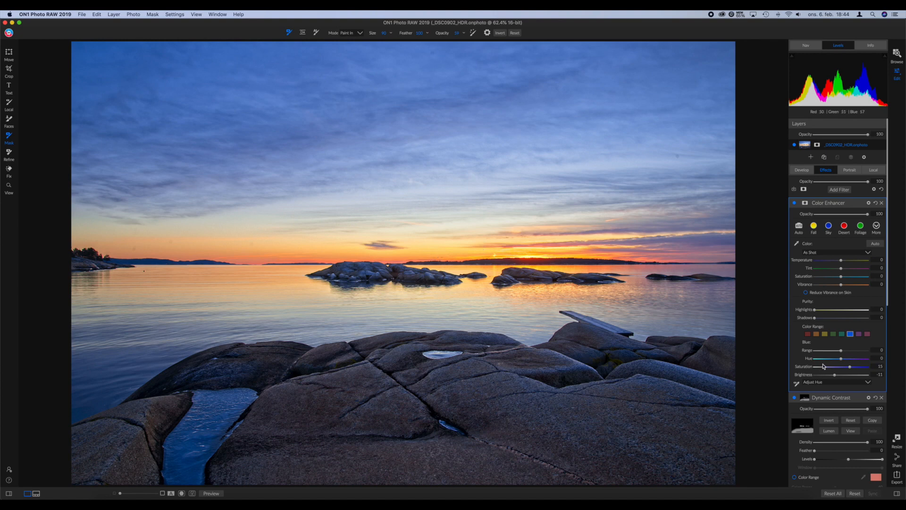
{"action": "left_click_drag", "start_coordinate": [848, 367], "coordinate": [845, 368]}
Set the purple range's Saturation to 22 and Brightness to -4.
{"action": "left_click", "coordinate": [858, 334]}
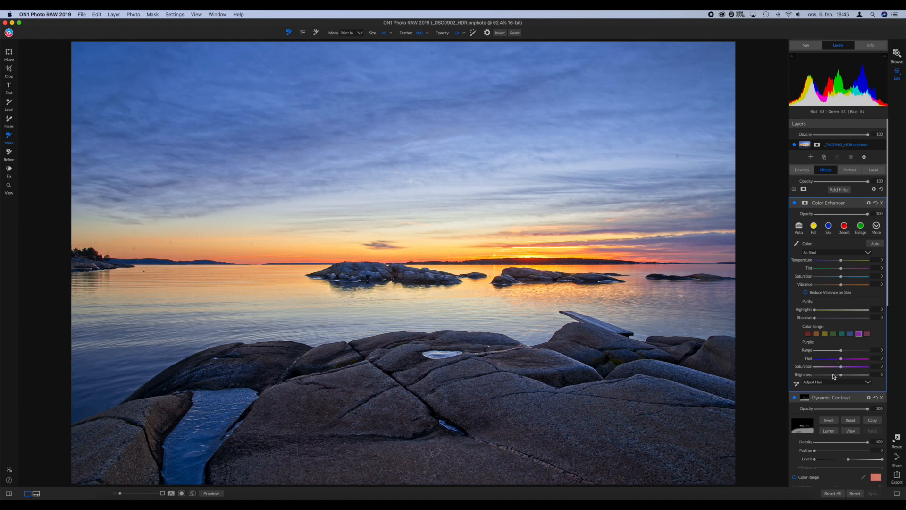
{"action": "left_click", "coordinate": [815, 376]}
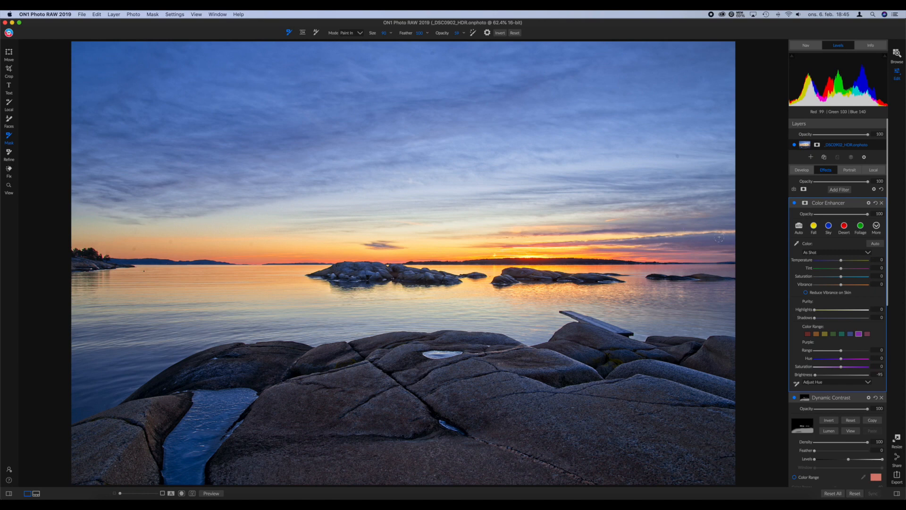
{"action": "left_click", "coordinate": [851, 367]}
{"action": "left_click", "coordinate": [853, 367]}
{"action": "left_click", "coordinate": [838, 375]}
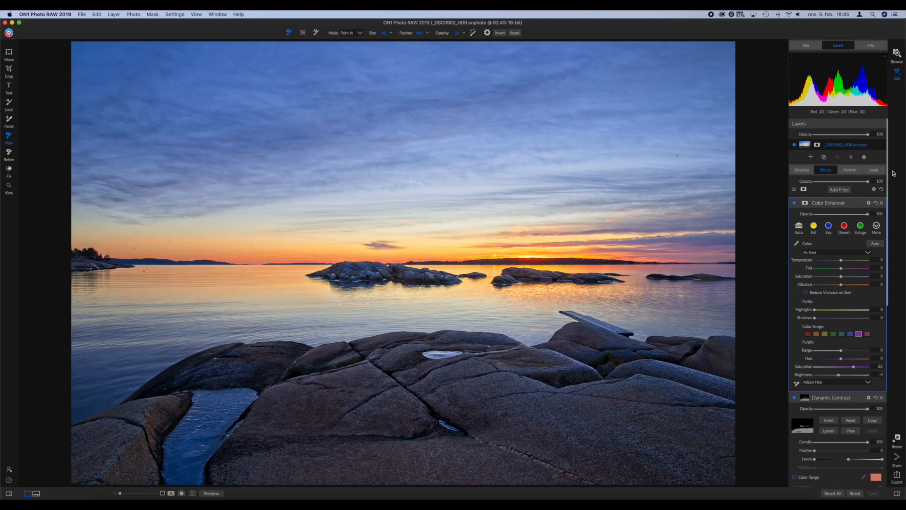
Collapse the settings of the Color Enhancer, Dynamic Contrast and Tone Enhancer effects.
{"action": "left_click", "coordinate": [860, 204]}
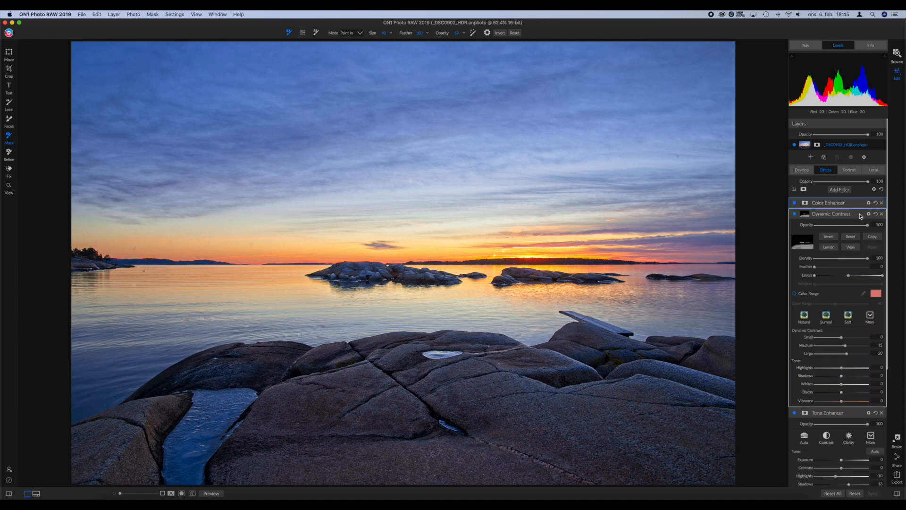
{"action": "left_click", "coordinate": [860, 216]}
{"action": "left_click", "coordinate": [860, 215]}
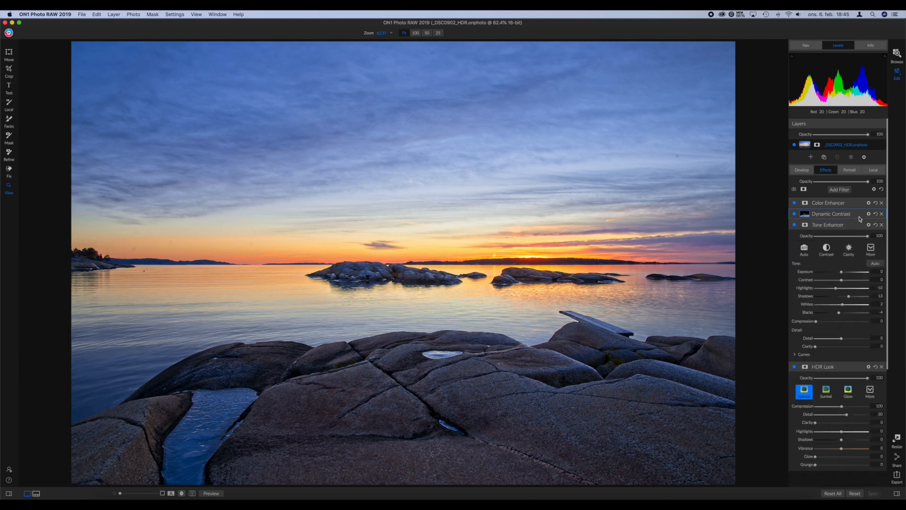
{"action": "left_click", "coordinate": [859, 225]}
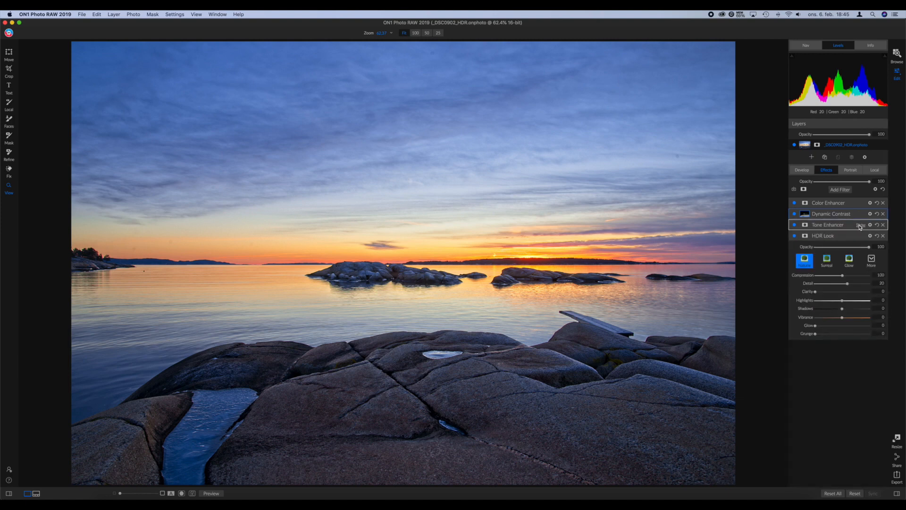
Collapse the HDR Look settings and set the Tone Enhancer's Exposure to -0.25.
{"action": "left_click", "coordinate": [862, 236]}
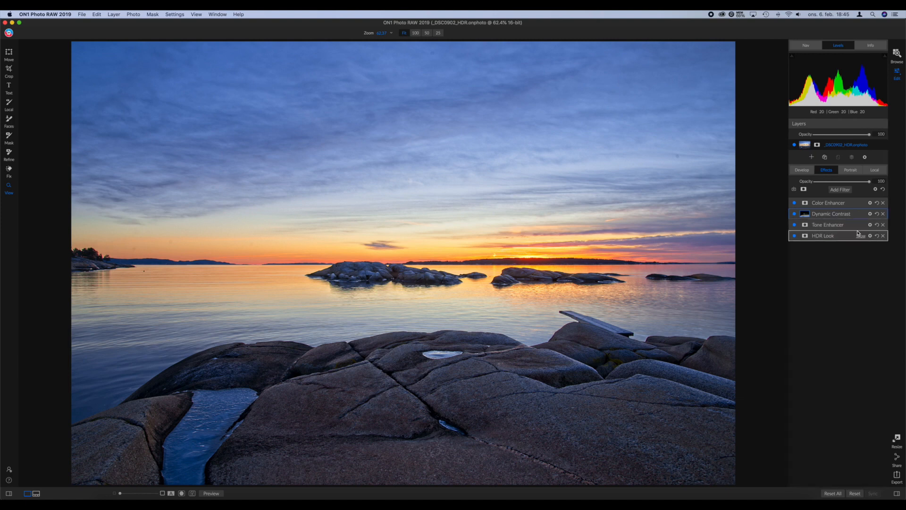
{"action": "left_click", "coordinate": [859, 226]}
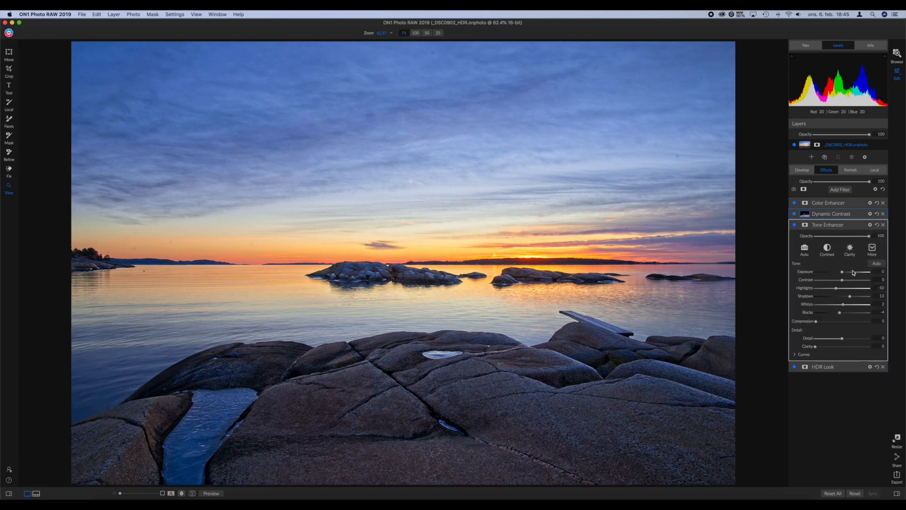
{"action": "left_click_drag", "start_coordinate": [842, 273], "coordinate": [841, 272]}
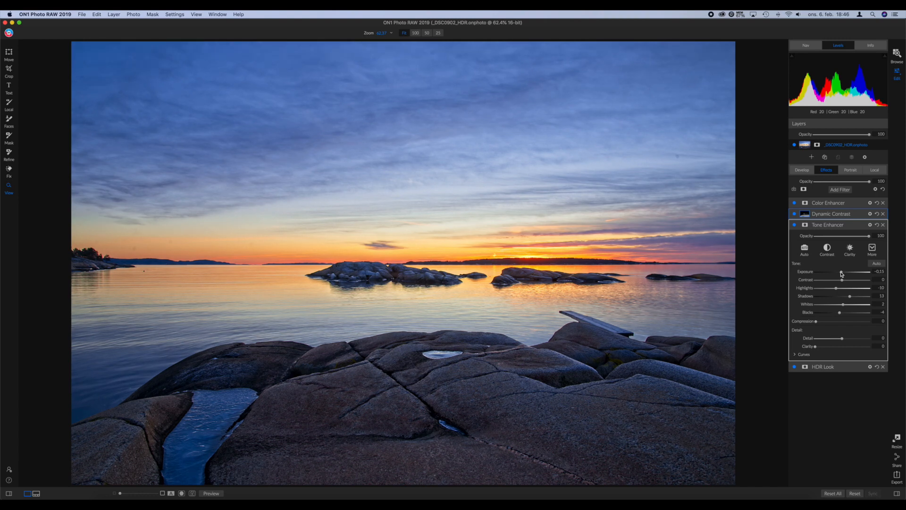
{"action": "left_click_drag", "start_coordinate": [842, 273], "coordinate": [840, 273]}
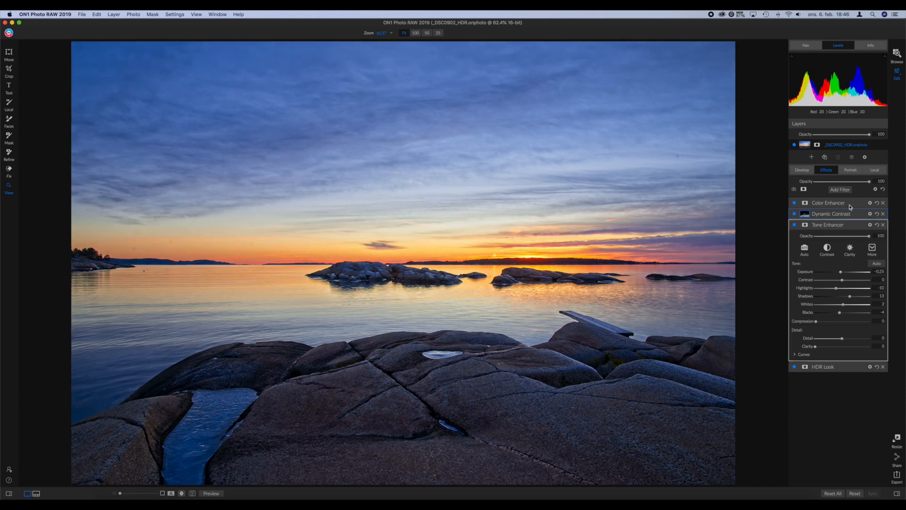
Add a Sunshine filter to the effects stack and switch it off to compare the photo without it.
{"action": "left_click", "coordinate": [843, 189]}
{"action": "left_click", "coordinate": [795, 215]}
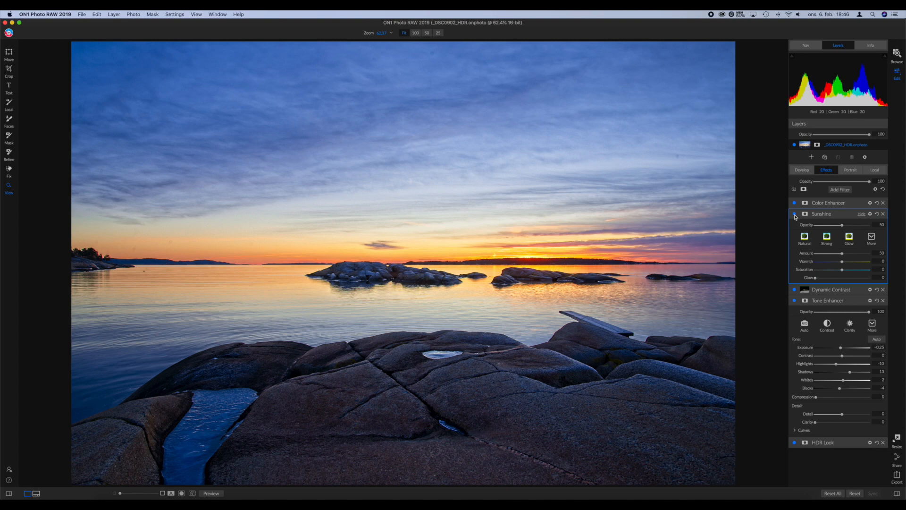
{"action": "left_click", "coordinate": [794, 214]}
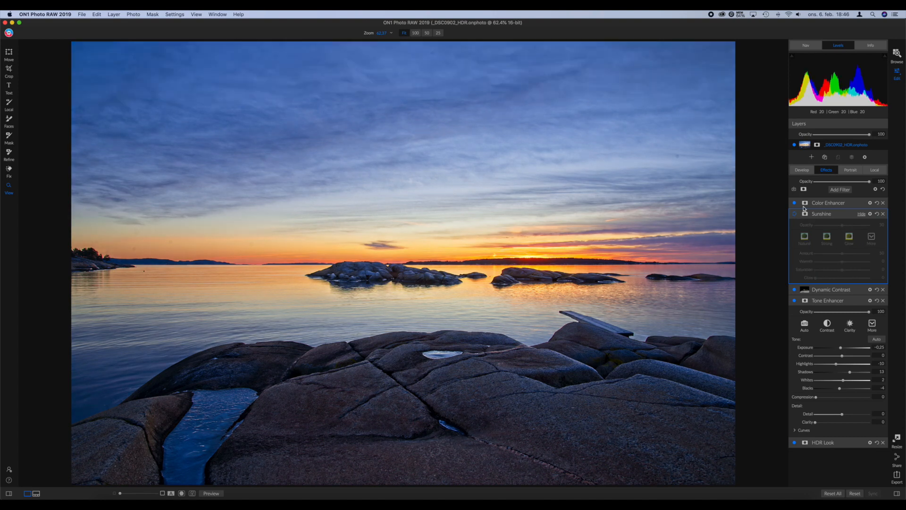
Add a Glow filter and apply its Normal preset.
{"action": "left_click", "coordinate": [839, 191]}
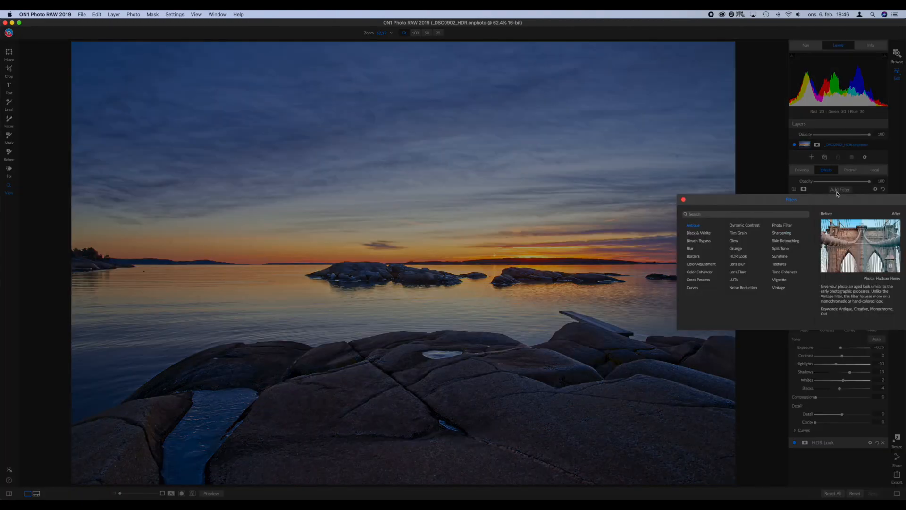
{"action": "left_click", "coordinate": [735, 241]}
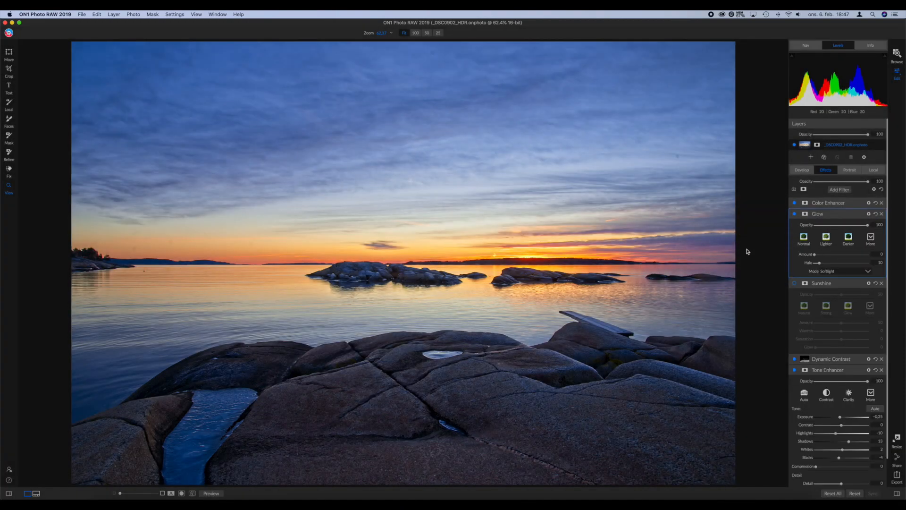
{"action": "left_click", "coordinate": [805, 241]}
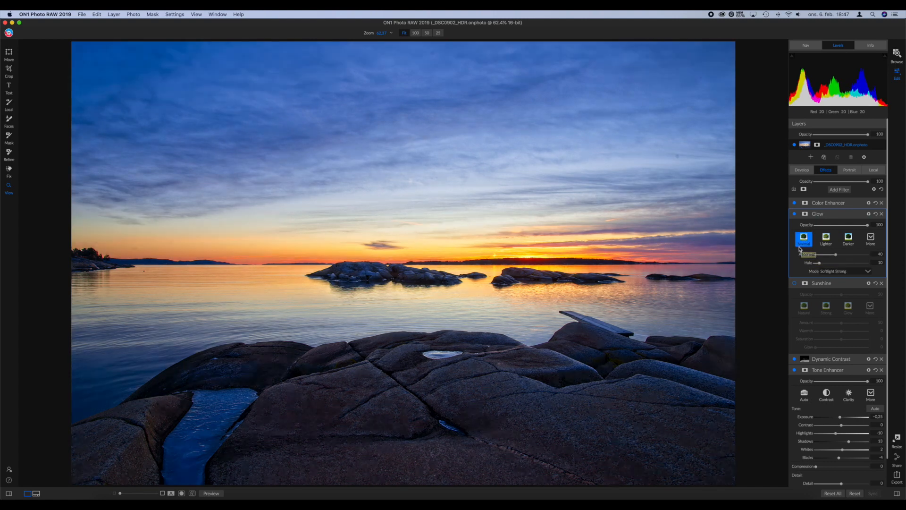
Switch the Sunshine filter back on, reduce its Opacity to 32 and lower the Glow filter's Opacity to 58.
{"action": "left_click", "coordinate": [794, 283]}
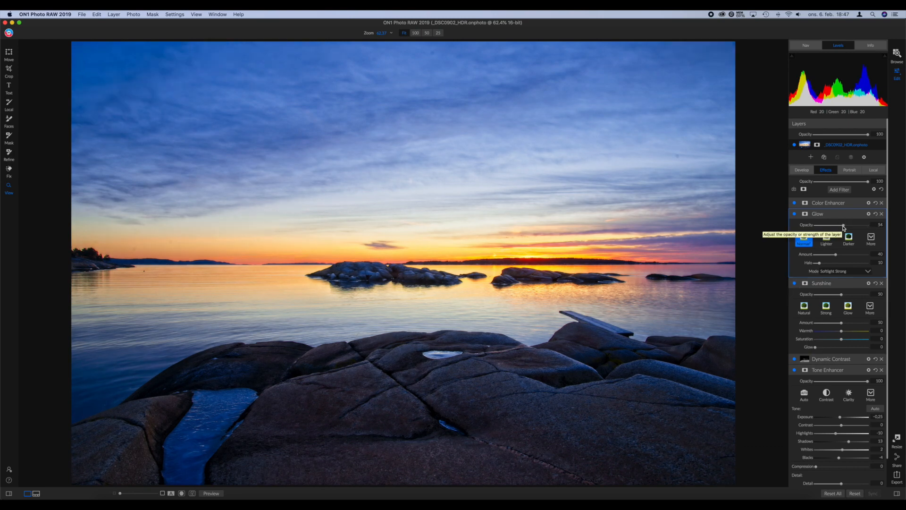
{"action": "left_click_drag", "start_coordinate": [841, 293], "coordinate": [832, 295]}
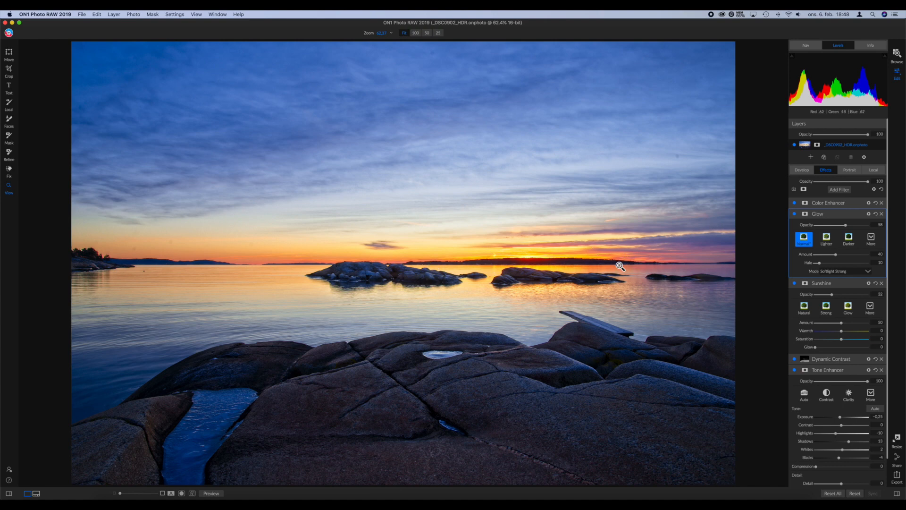
Collapse the settings of the Glow, Sunshine and Tone Enhancer filters.
{"action": "left_click", "coordinate": [859, 214]}
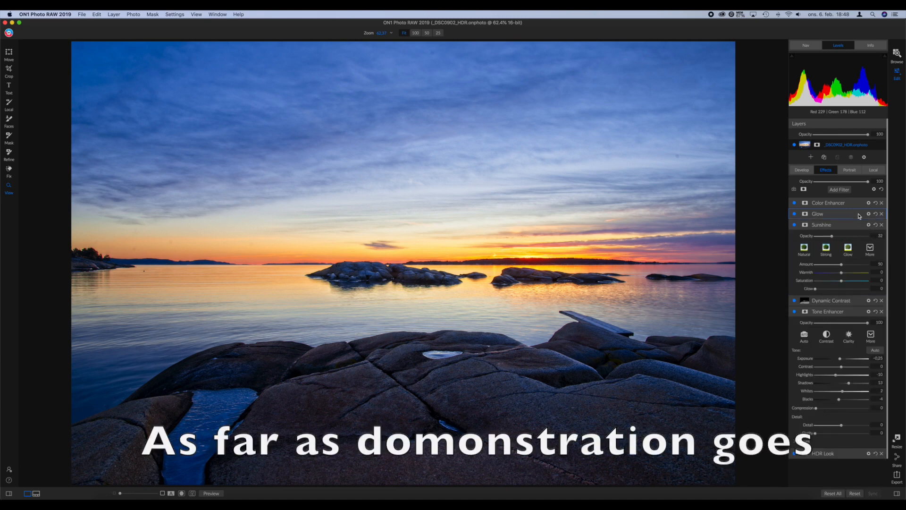
{"action": "left_click", "coordinate": [861, 226]}
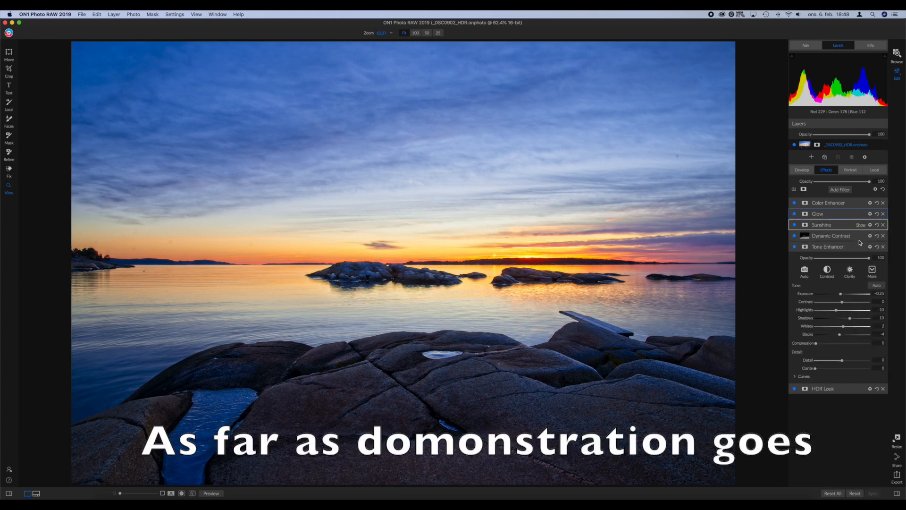
{"action": "left_click", "coordinate": [861, 247]}
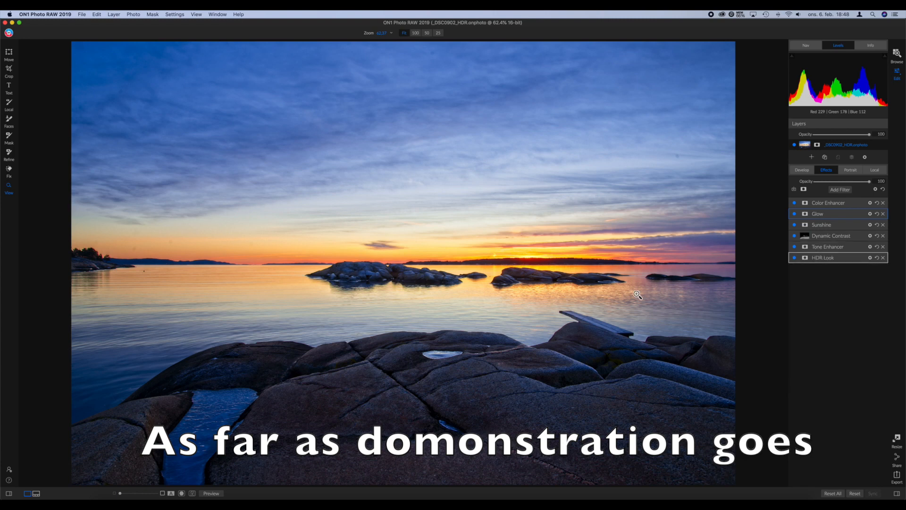
Add a Split Tone filter and give its highlights a deep orange color with Hue 32 and Amount 15.
{"action": "left_click", "coordinate": [845, 190]}
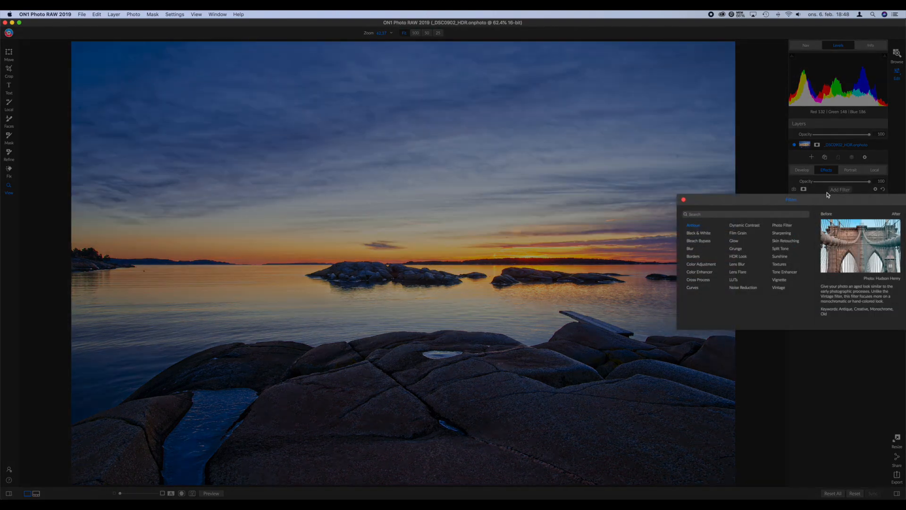
{"action": "left_click", "coordinate": [777, 251]}
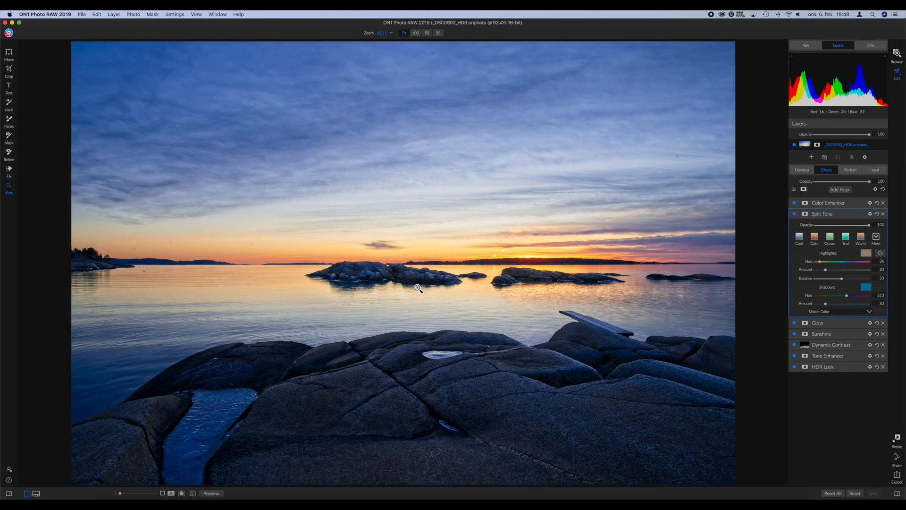
{"action": "left_click", "coordinate": [865, 253]}
{"action": "left_click_drag", "start_coordinate": [46, 431], "coordinate": [67, 417]}
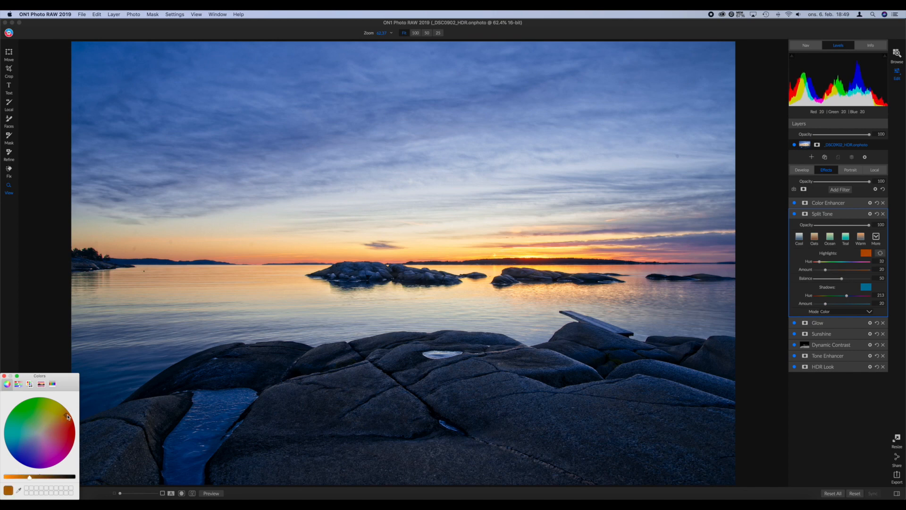
{"action": "left_click", "coordinate": [4, 375]}
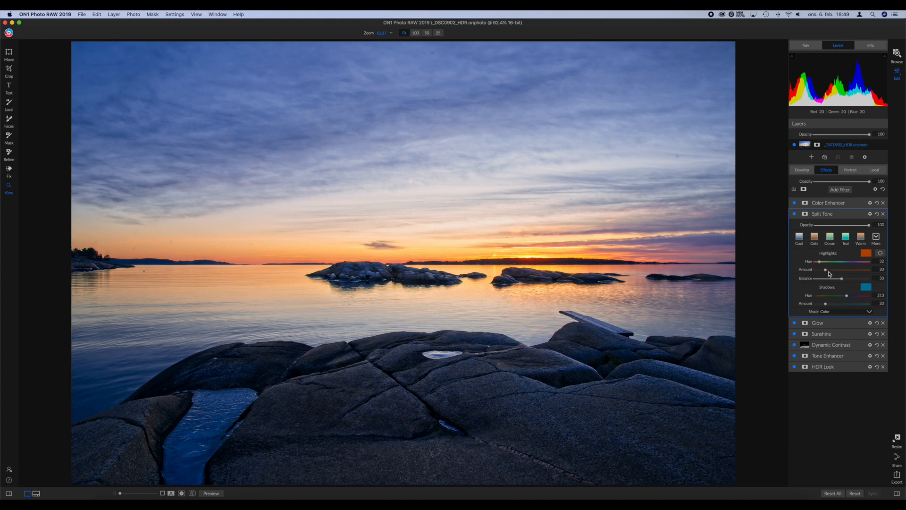
{"action": "left_click_drag", "start_coordinate": [825, 270], "coordinate": [806, 273]}
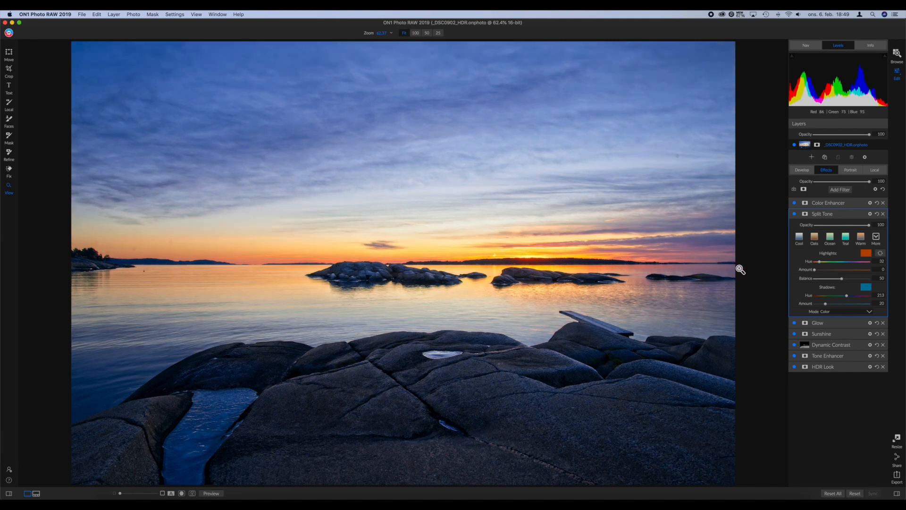
{"action": "left_click", "coordinate": [823, 269]}
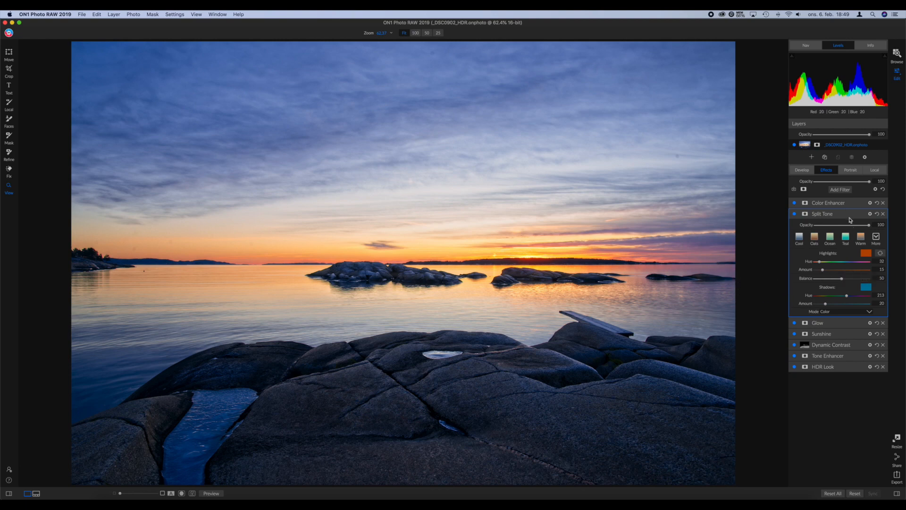
Change the Split Tone shadows color to a muted, nearly neutral warm beige.
{"action": "left_click", "coordinate": [866, 287]}
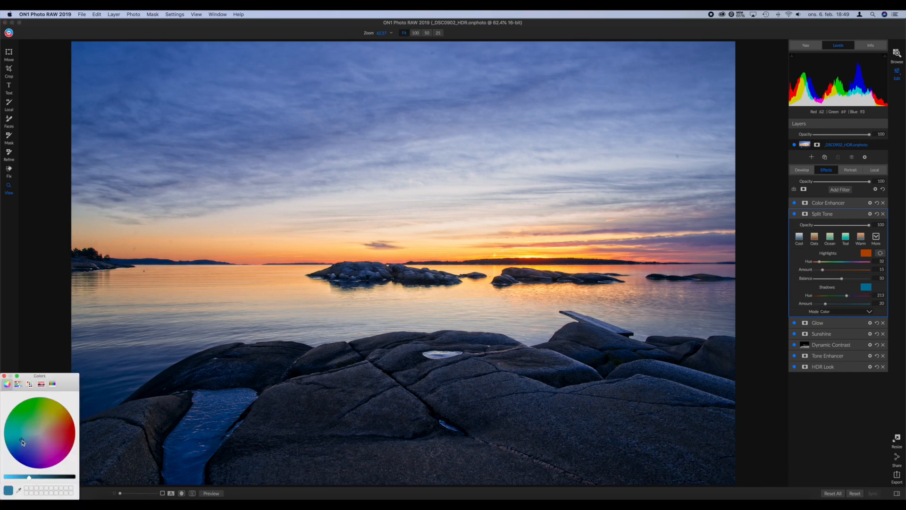
{"action": "left_click_drag", "start_coordinate": [22, 441], "coordinate": [43, 426]}
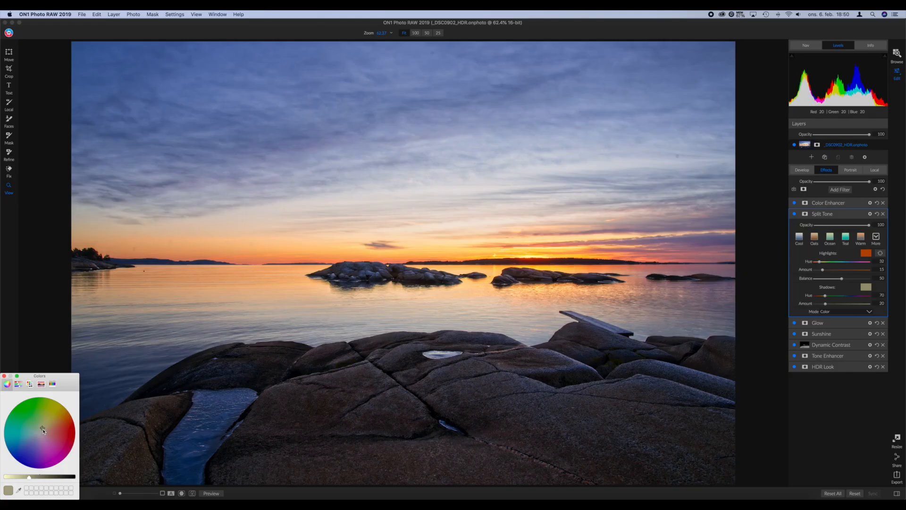
{"action": "left_click_drag", "start_coordinate": [43, 431], "coordinate": [43, 432]}
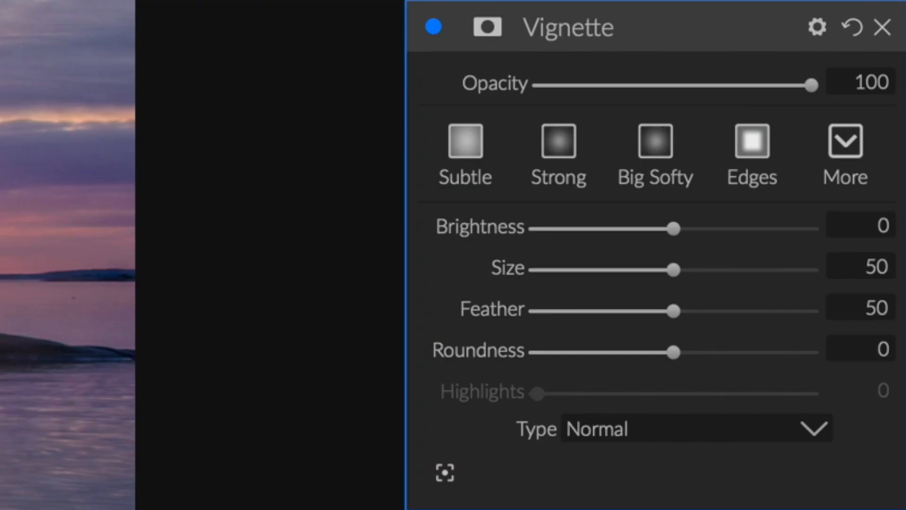
Apply the Big Softy preset to the Vignette filter and set its Brightness to -96.
{"action": "left_click", "coordinate": [667, 135]}
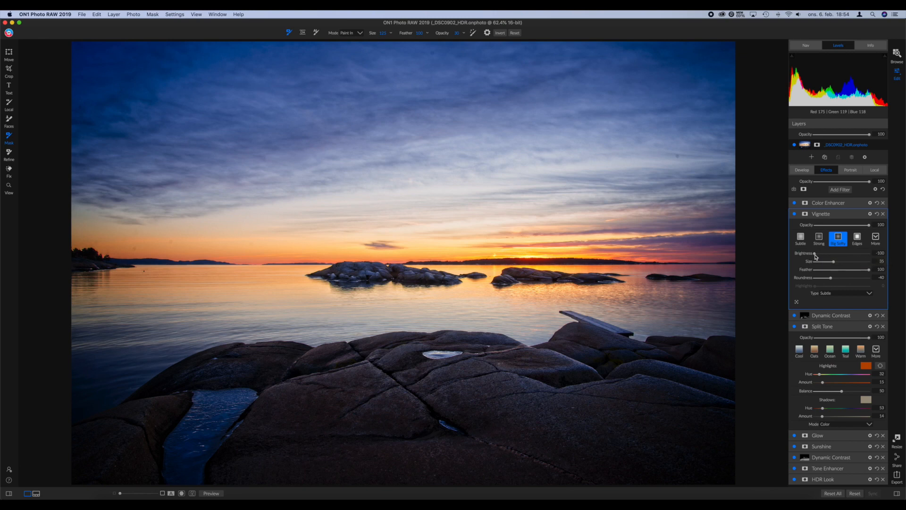
{"action": "left_click_drag", "start_coordinate": [814, 255], "coordinate": [815, 256]}
Set the vignette's Size to 39 using a Feather of 0 to judge its edge, and return Feather to 100.
{"action": "left_click_drag", "start_coordinate": [869, 269], "coordinate": [814, 270]}
{"action": "left_click_drag", "start_coordinate": [834, 261], "coordinate": [839, 265]}
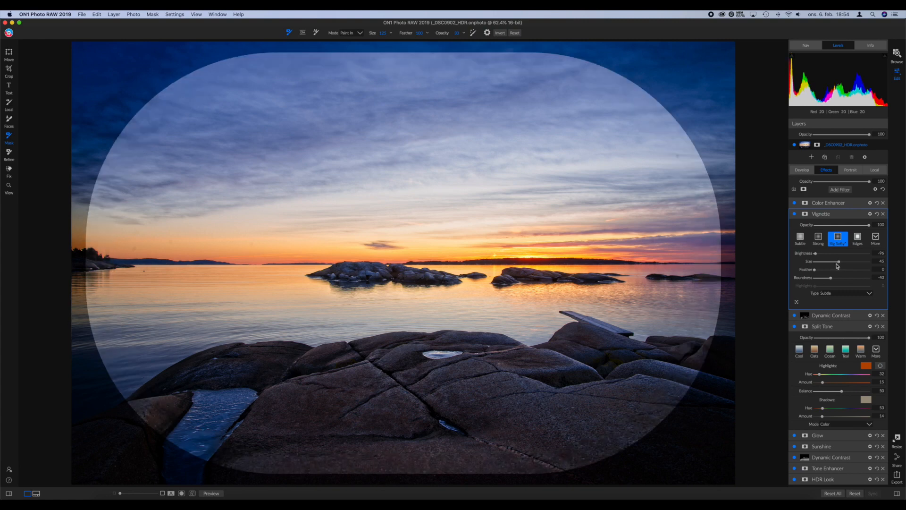
{"action": "left_click_drag", "start_coordinate": [835, 265], "coordinate": [836, 265]}
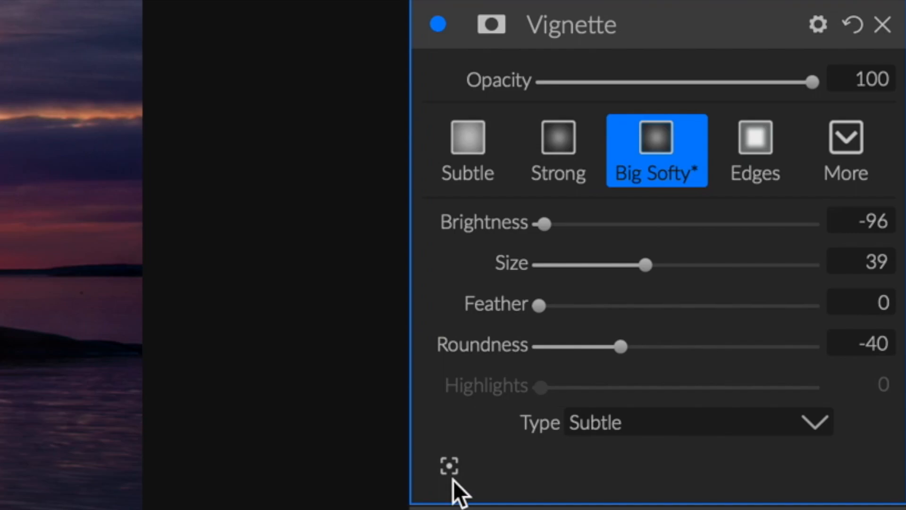
{"action": "left_click", "coordinate": [449, 466]}
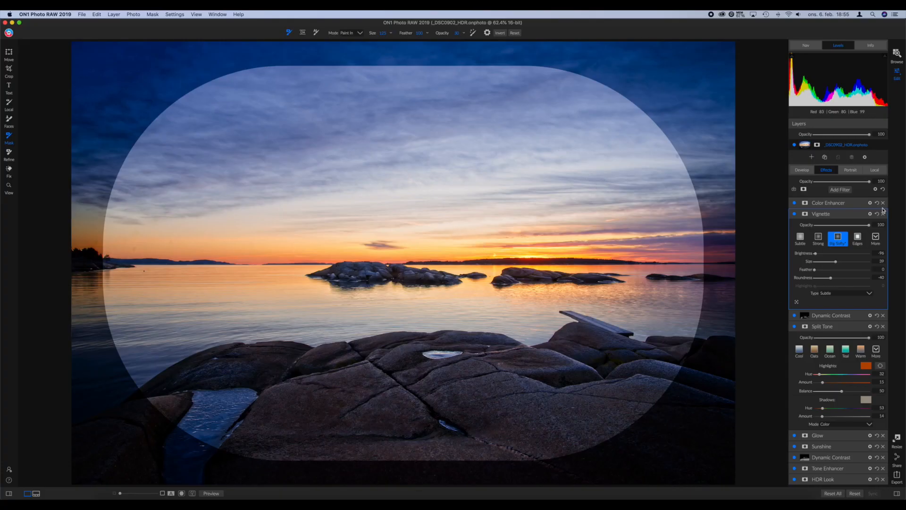
{"action": "left_click_drag", "start_coordinate": [815, 270], "coordinate": [886, 274]}
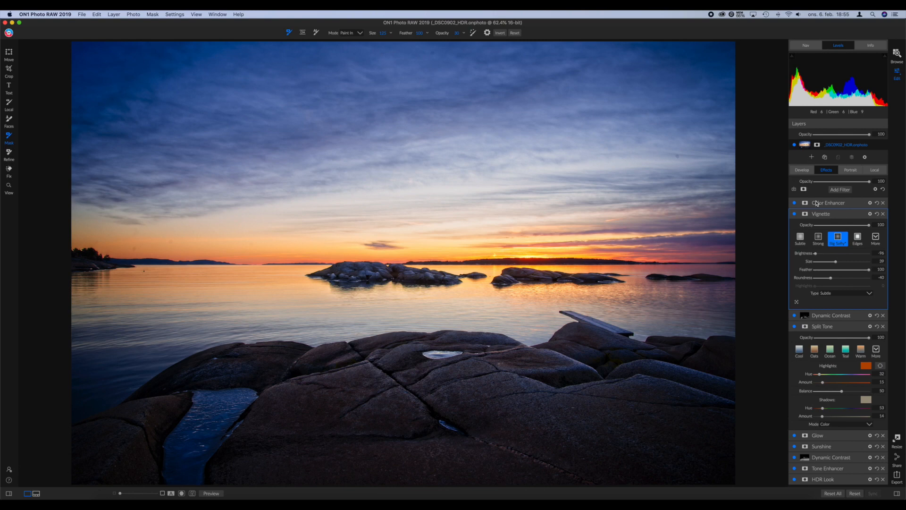
Start a crop in the Develop settings and set its aspect ratio to Original Ratio.
{"action": "left_click", "coordinate": [806, 172]}
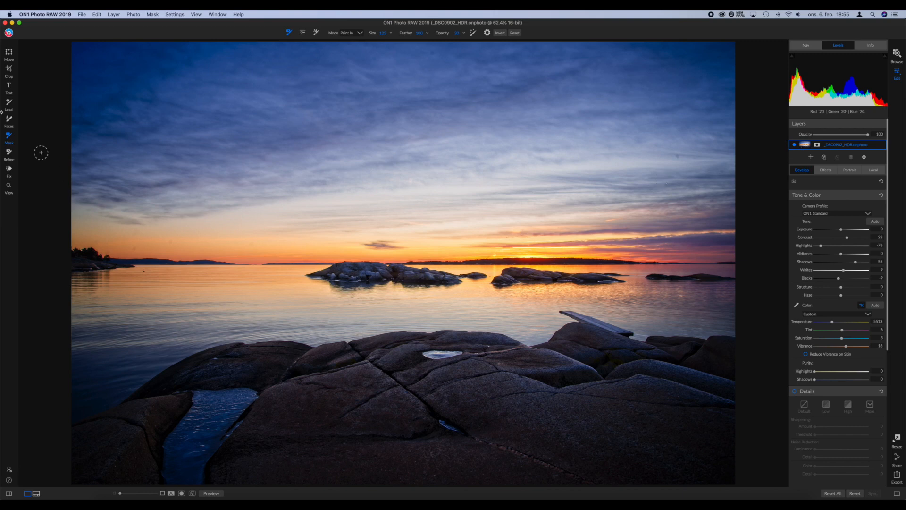
{"action": "left_click", "coordinate": [9, 71]}
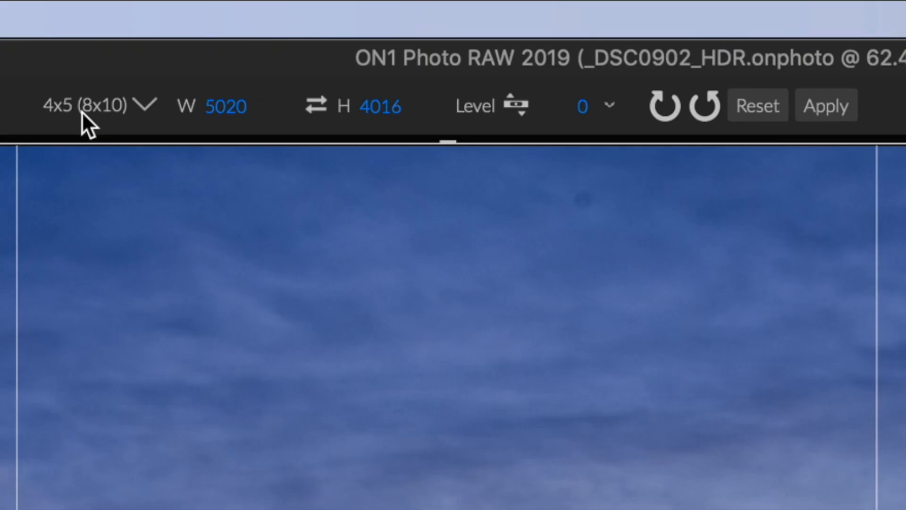
{"action": "left_click", "coordinate": [324, 32]}
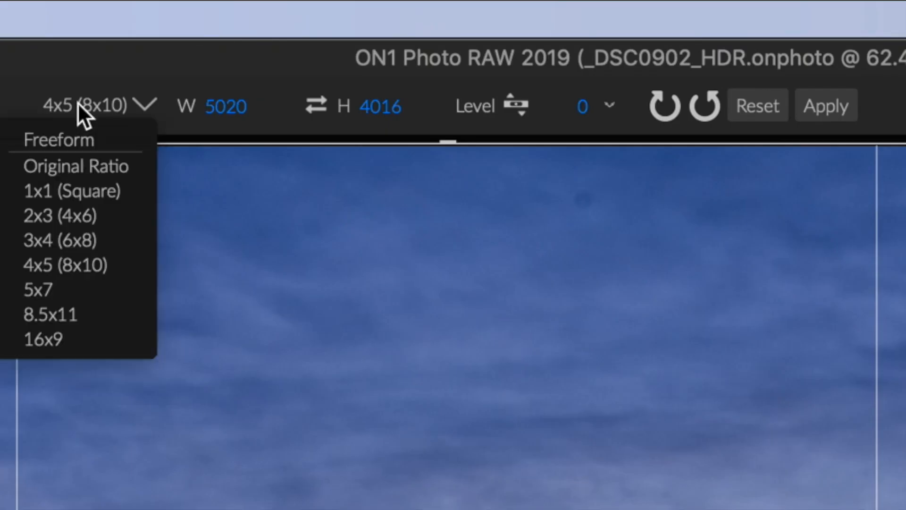
{"action": "left_click", "coordinate": [65, 167]}
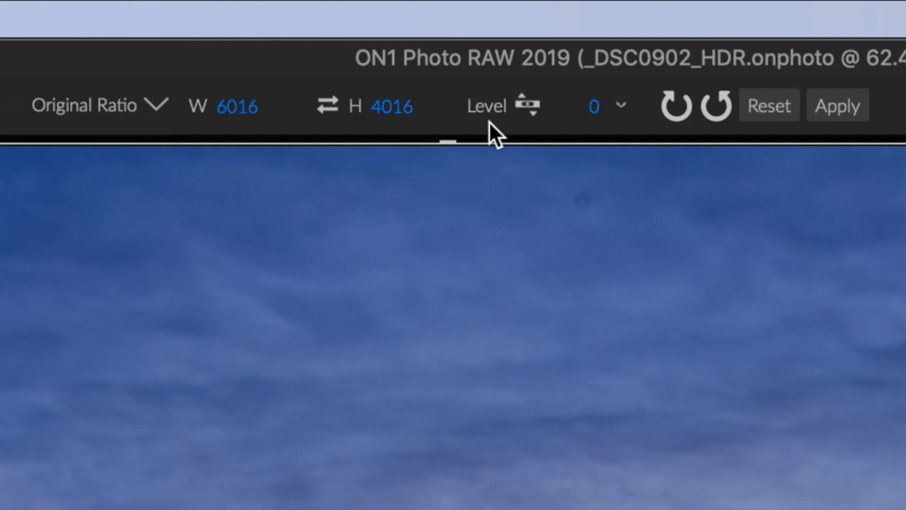
Level the photo along the sea horizon with the Level tool and apply the crop.
{"action": "left_click", "coordinate": [527, 100]}
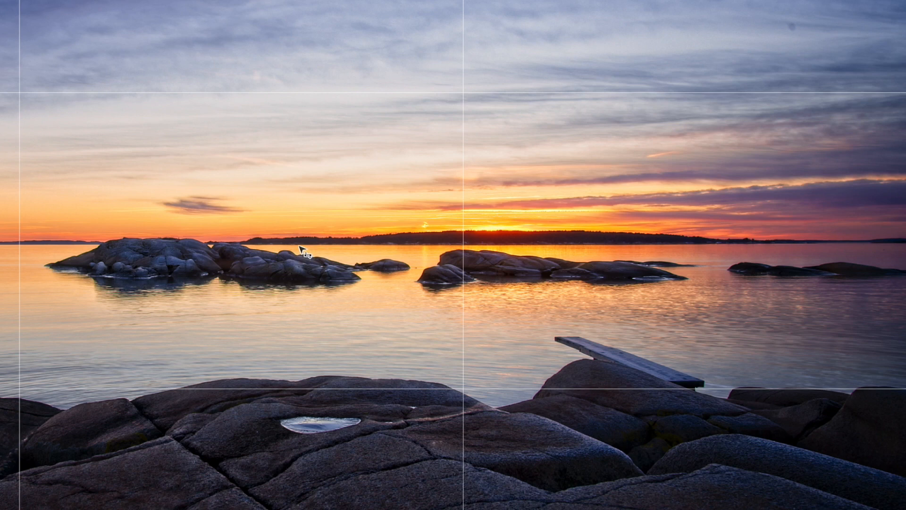
{"action": "left_click_drag", "start_coordinate": [299, 245], "coordinate": [652, 243]}
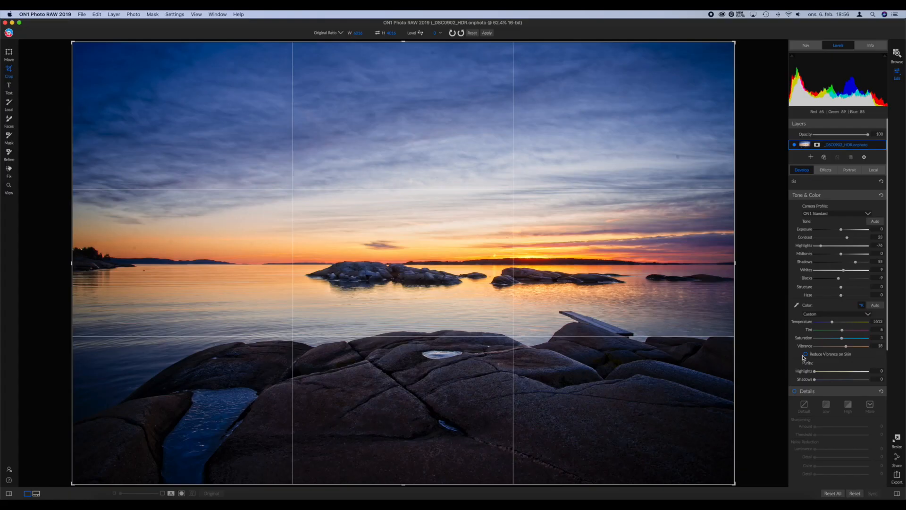
{"action": "left_click", "coordinate": [486, 33]}
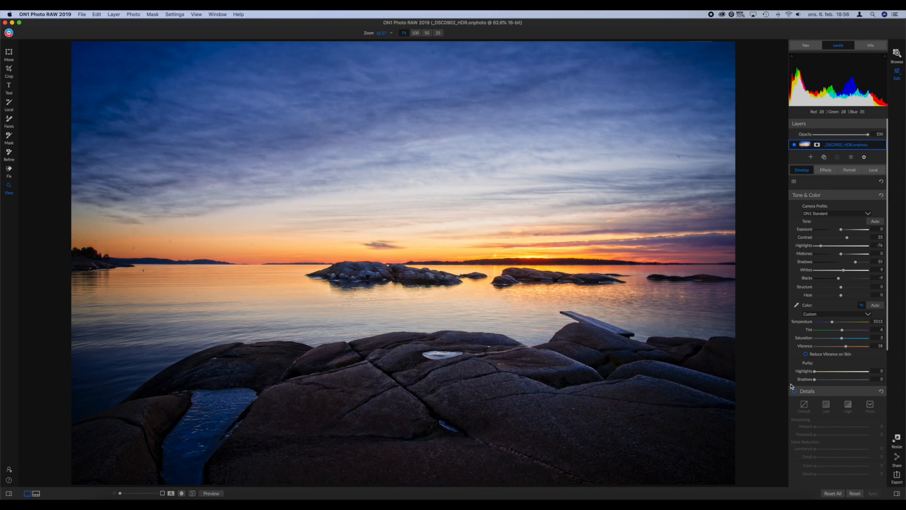
Enable Lens Correction for the photo in the Develop settings.
{"action": "scroll", "coordinate": [812, 377], "scroll_direction": "down", "scroll_amount": 5}
{"action": "scroll", "coordinate": [812, 344], "scroll_direction": "down", "scroll_amount": 3}
{"action": "left_click", "coordinate": [794, 277]}
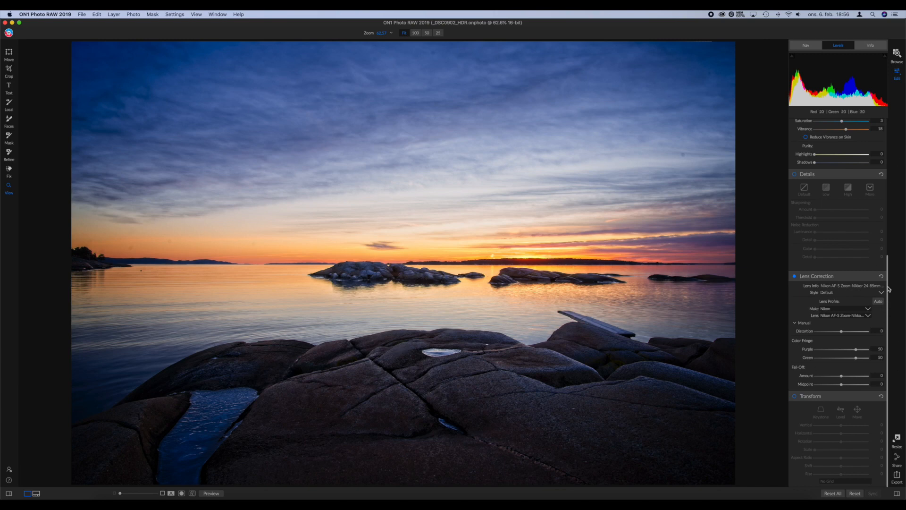
Raise Shadows to 62 in the Tone & Color settings.
{"action": "scroll", "coordinate": [888, 304], "scroll_direction": "up", "scroll_amount": 10}
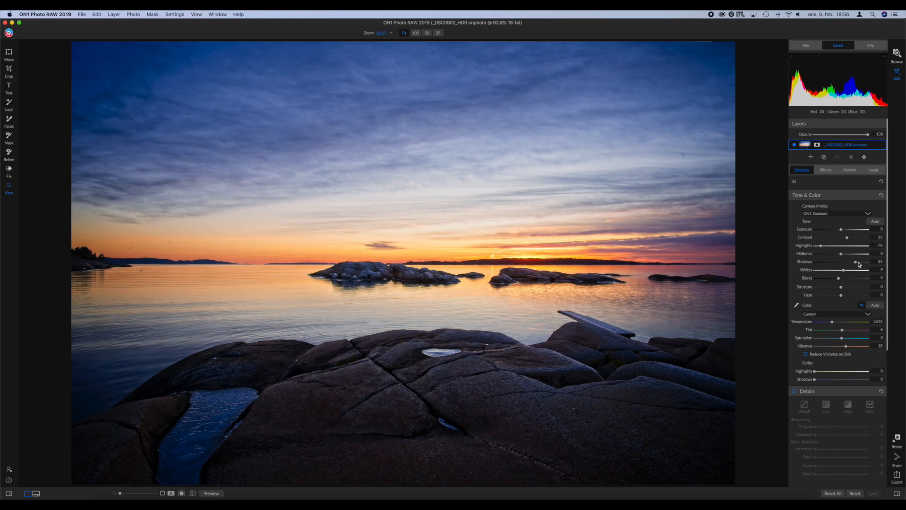
{"action": "left_click", "coordinate": [857, 263]}
{"action": "left_click_drag", "start_coordinate": [857, 263], "coordinate": [858, 263]}
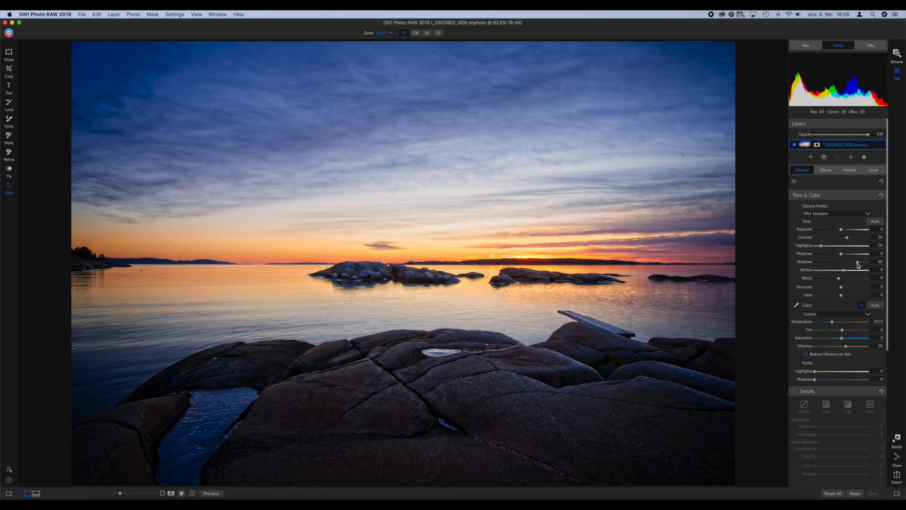